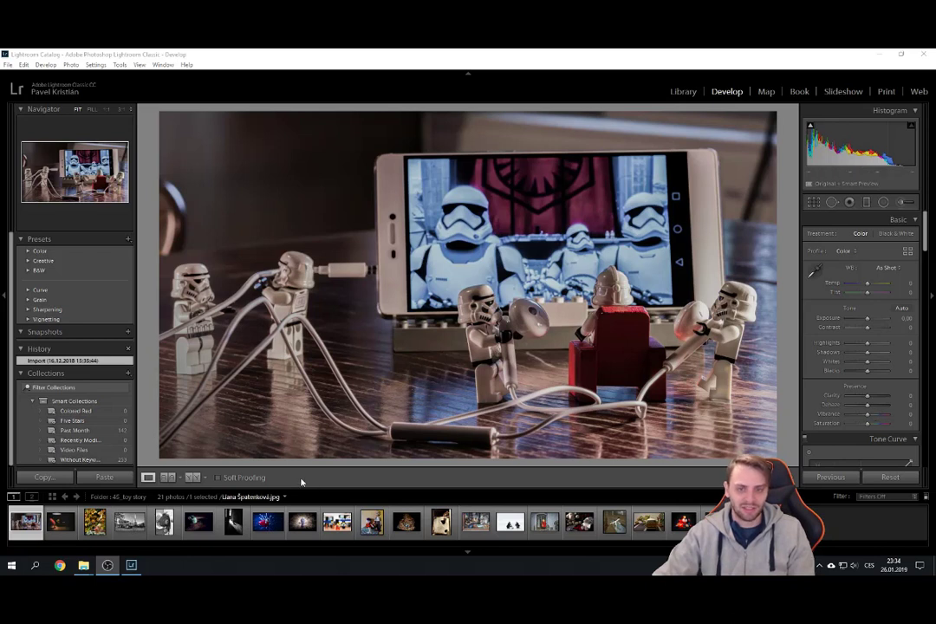
- Look at the red-haired troll photo, then inspect the carved gnome photo enlarged and lower its Highlights
left_click(60, 522)
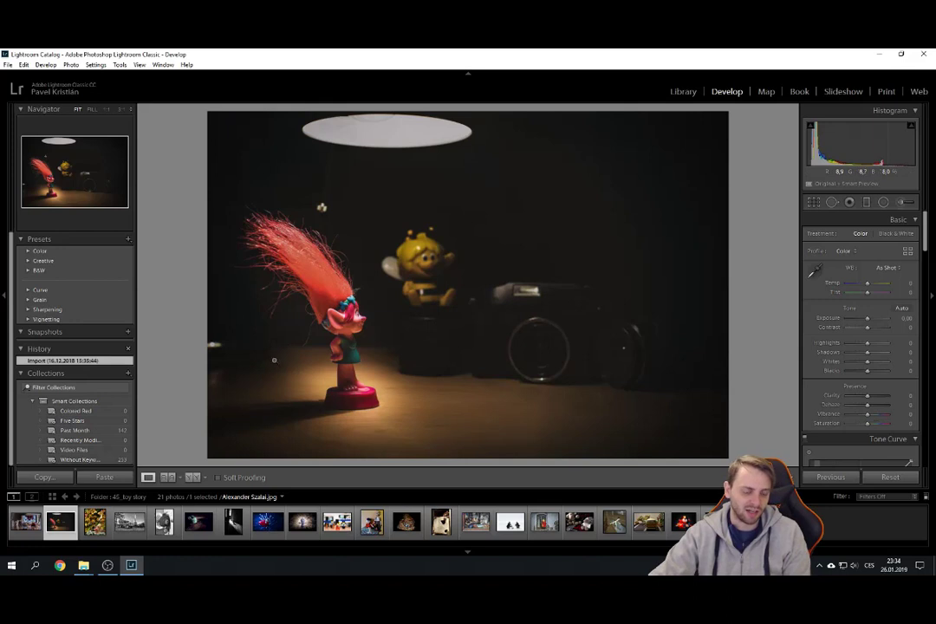
left_click(105, 538)
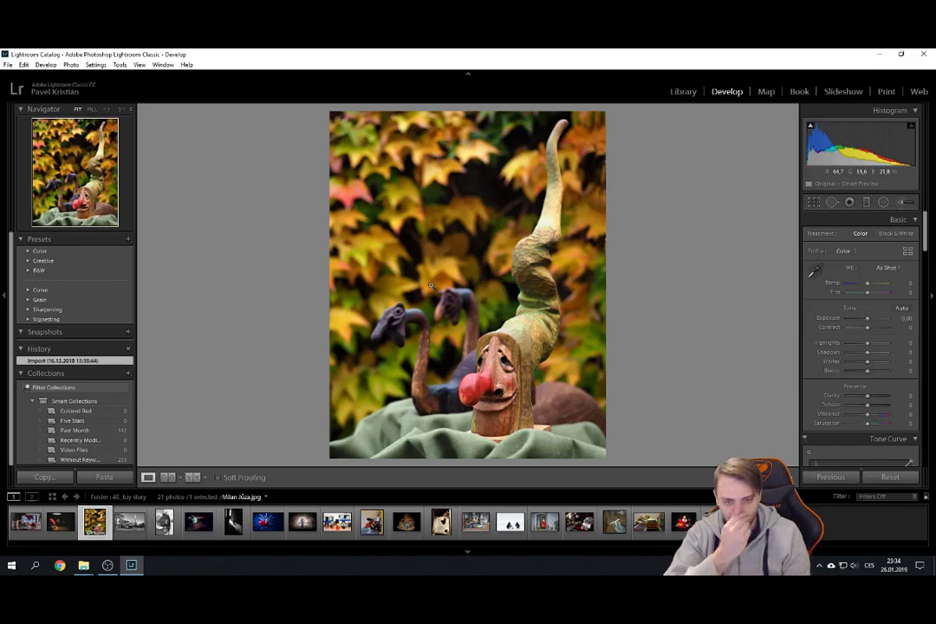
left_click(522, 319)
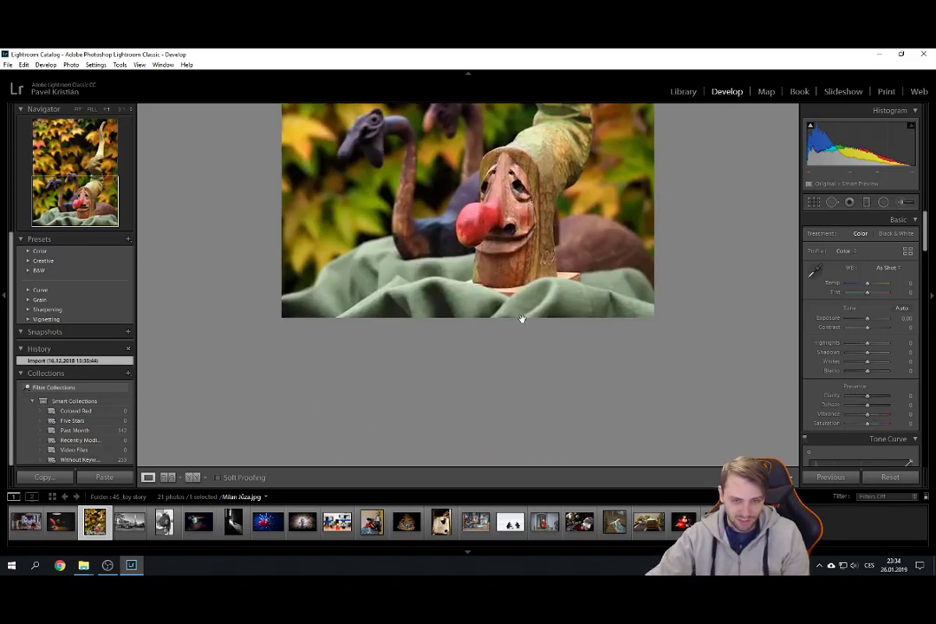
left_click_drag(508, 297, 492, 332)
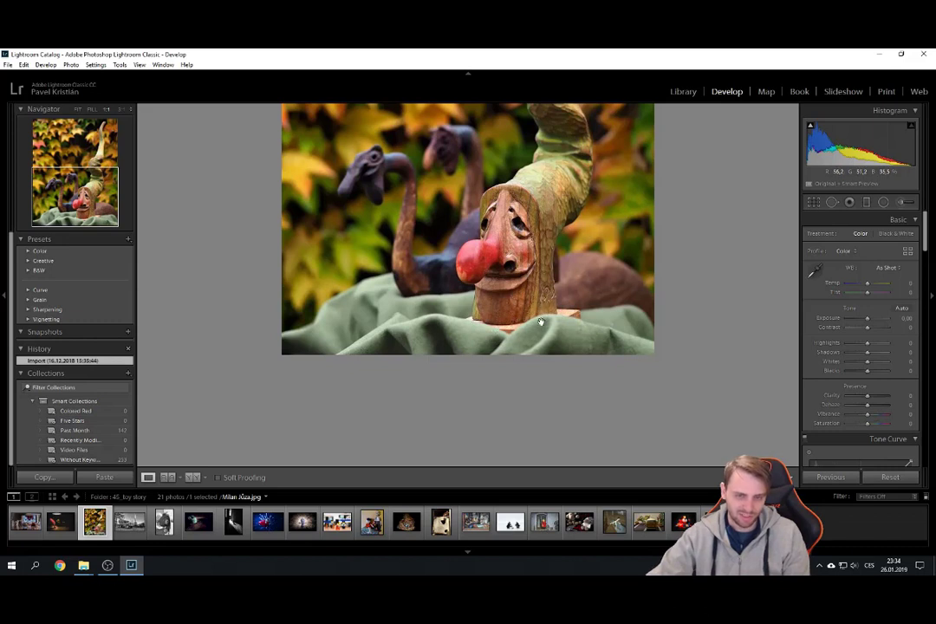
left_click(525, 370)
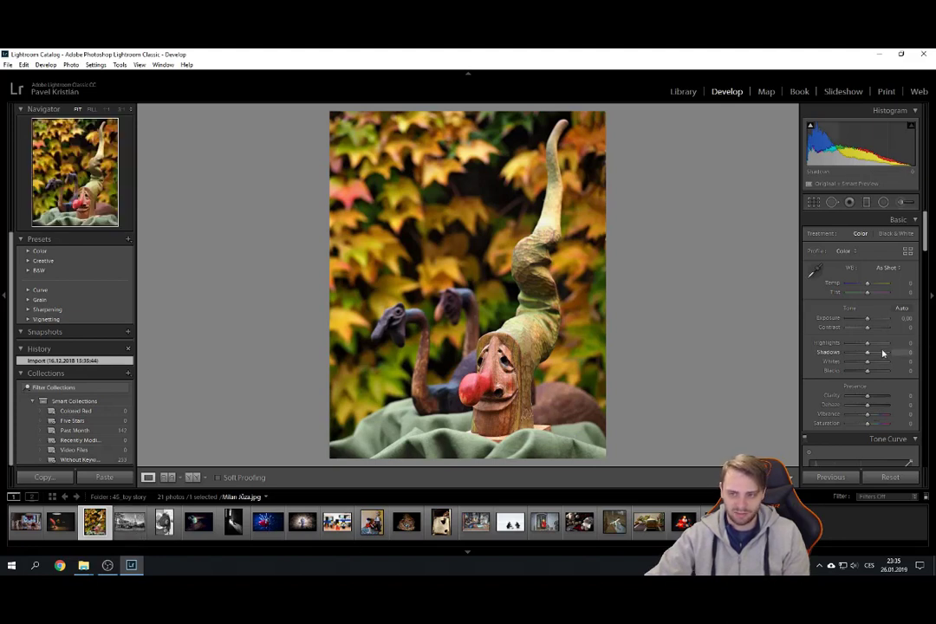
left_click_drag(870, 345, 859, 344)
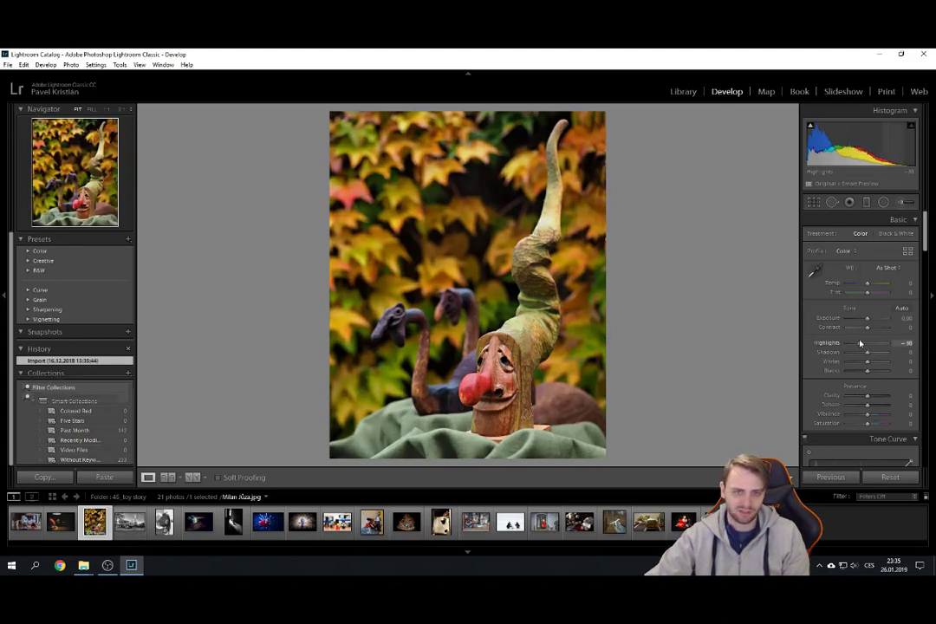
- Open the black-and-white photo of the toy cement mixer truck and raise its Clarity slightly
left_click(129, 520)
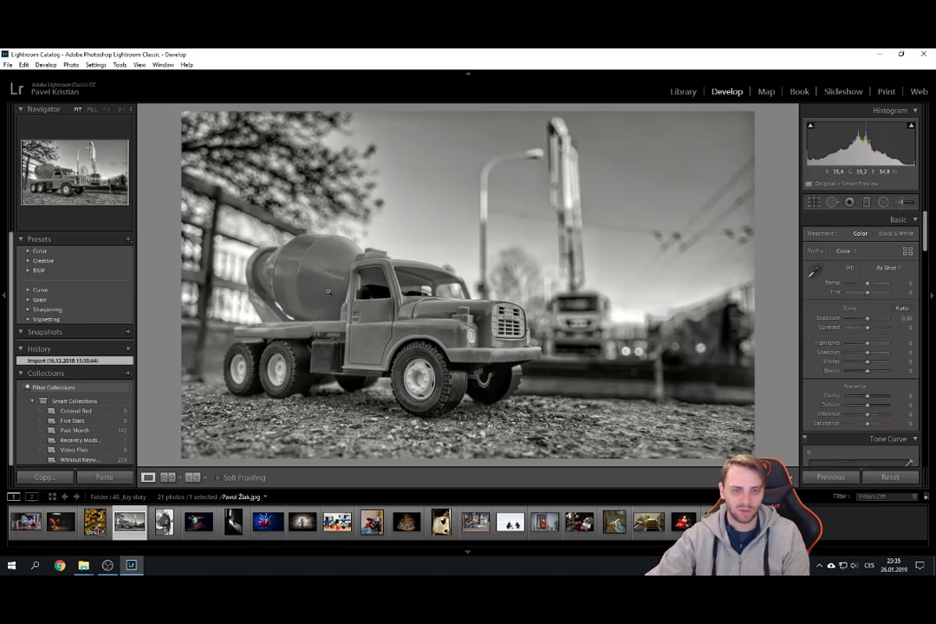
left_click_drag(867, 395, 873, 395)
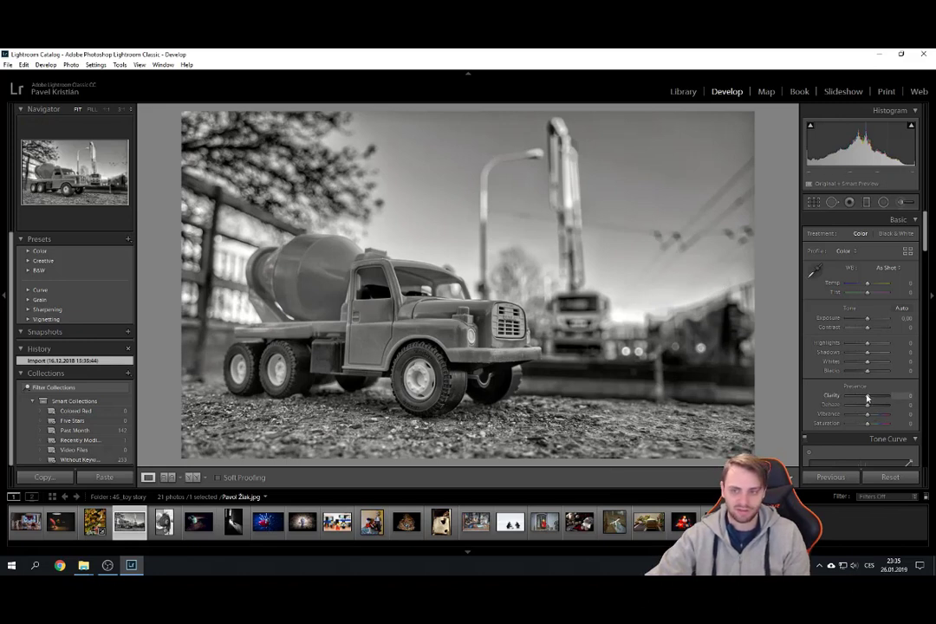
- Look at the teddy bear photo, then lower the Highlights of the green van photo to -14
key("Right")
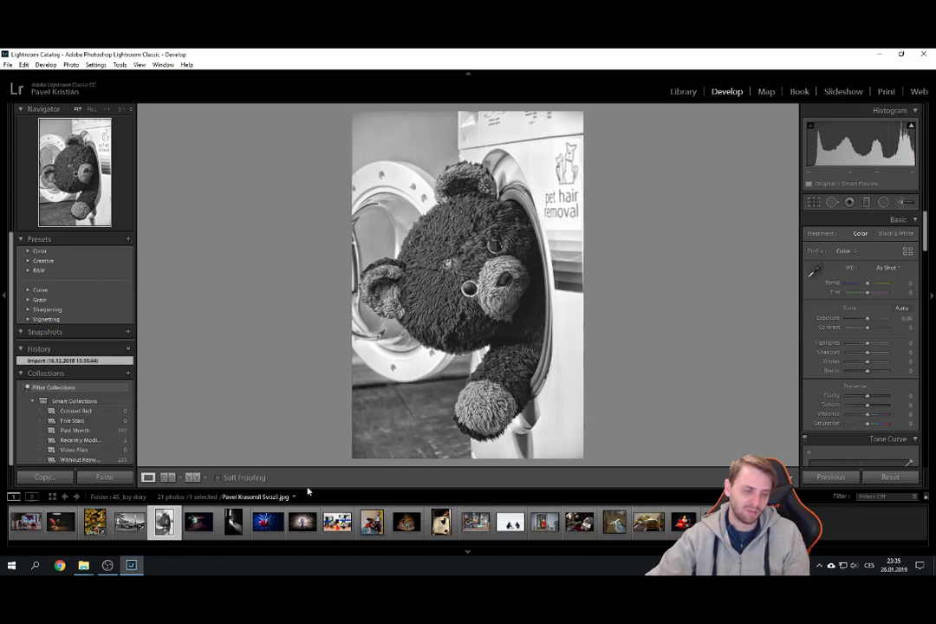
left_click(192, 525)
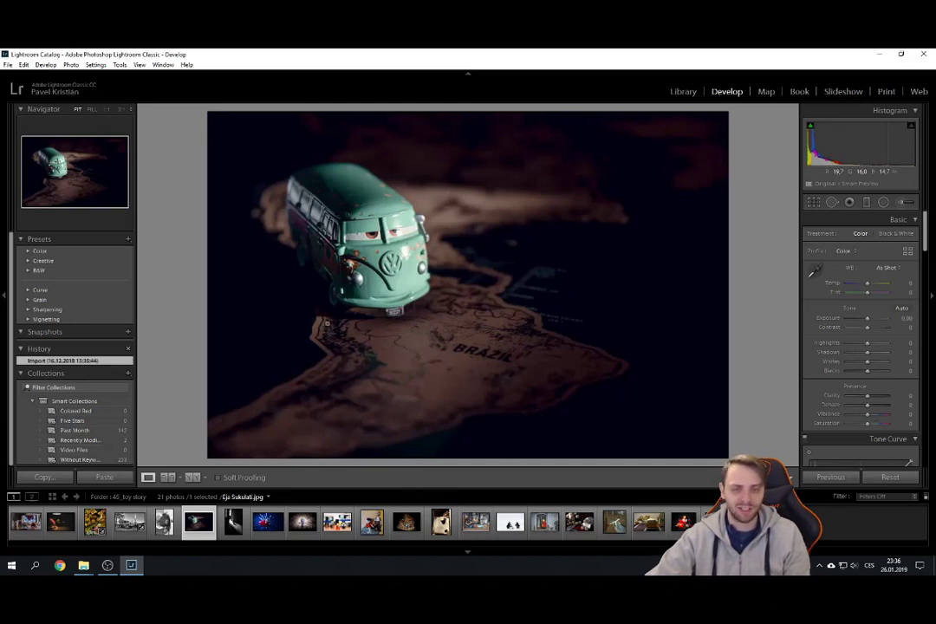
left_click_drag(867, 343, 865, 345)
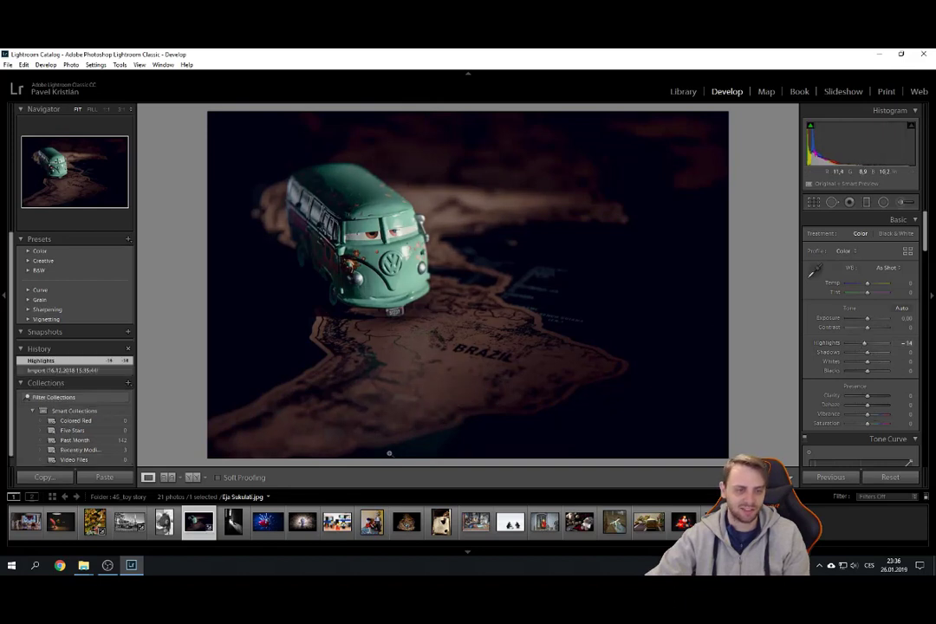
- Open the black-and-white photo of the figure by the open door and rotate its crop to an angle of about -2.01
left_click(232, 523)
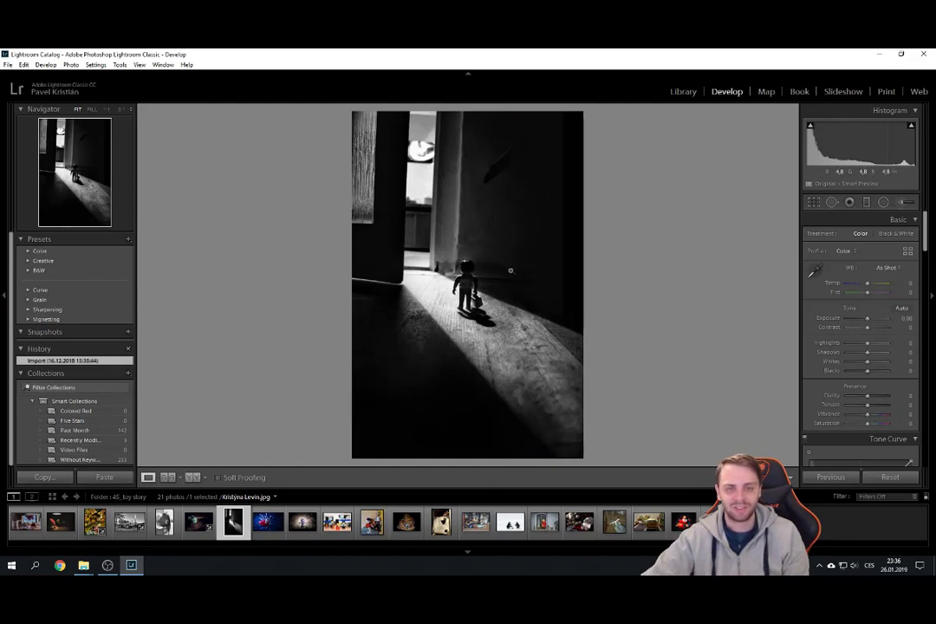
left_click(814, 202)
left_click_drag(661, 127, 635, 118)
key("Return")
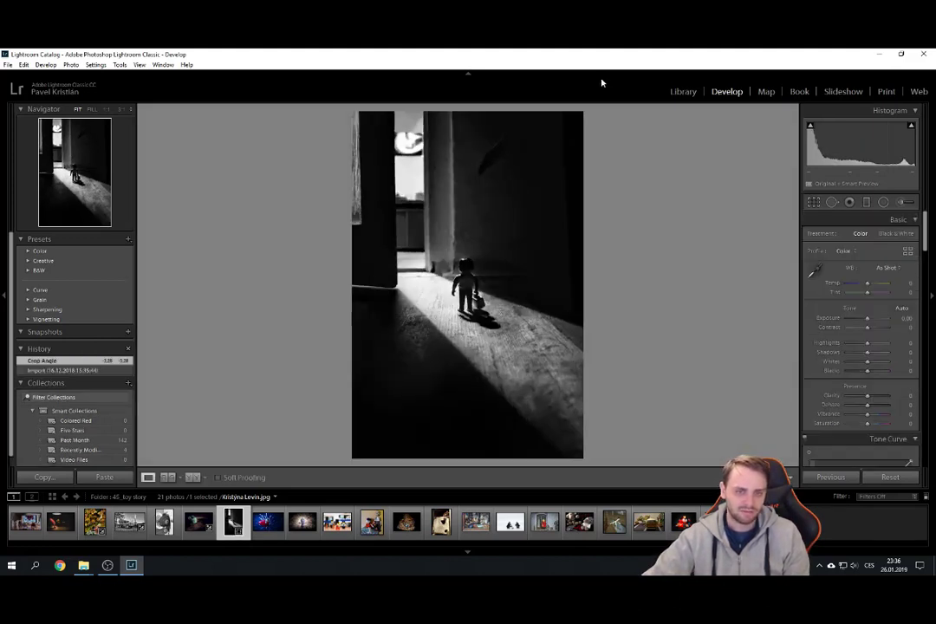
left_click(815, 203)
left_click_drag(625, 126, 645, 140)
key("Return")
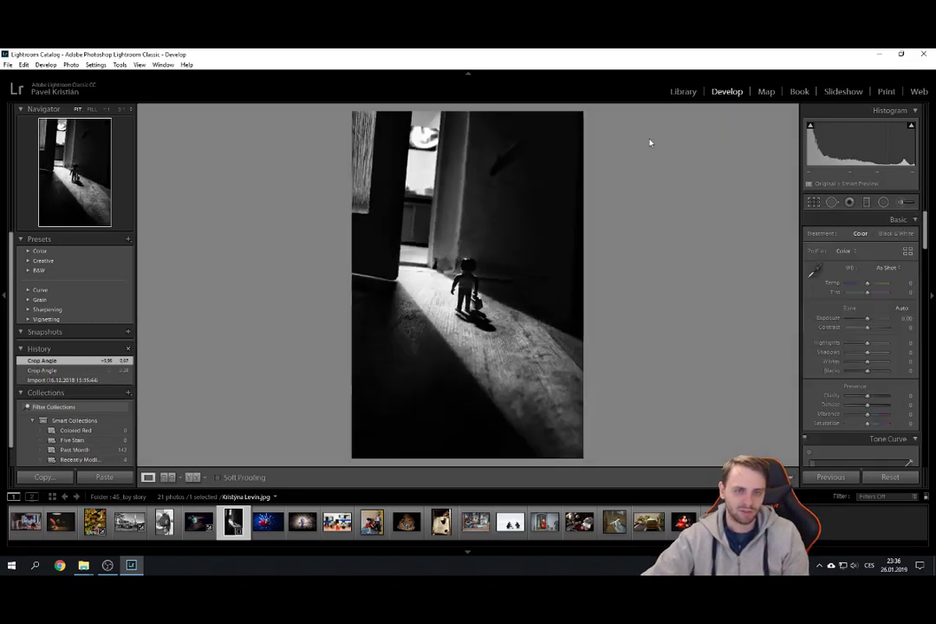
left_click(813, 202)
left_click_drag(632, 138, 620, 126)
key("Return")
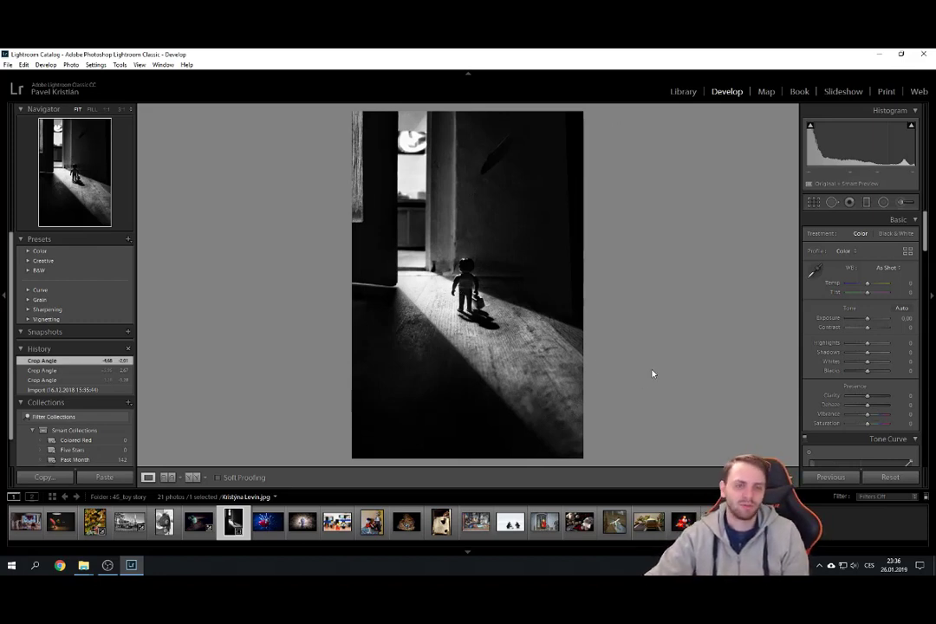
- Compare the imported version of the open-door photo with its latest Crop Angle state in the edit history
left_click(68, 389)
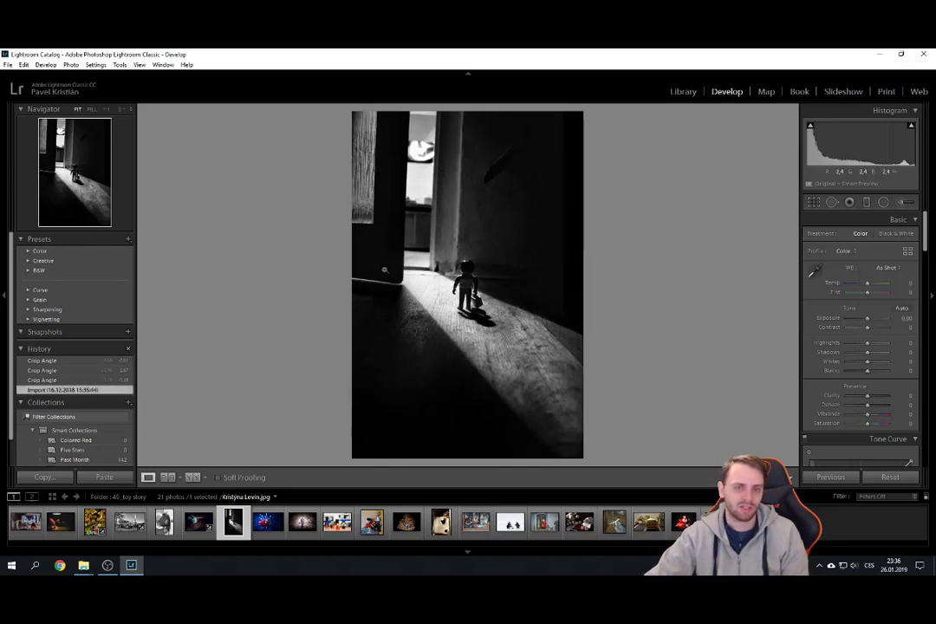
left_click(67, 361)
left_click(65, 389)
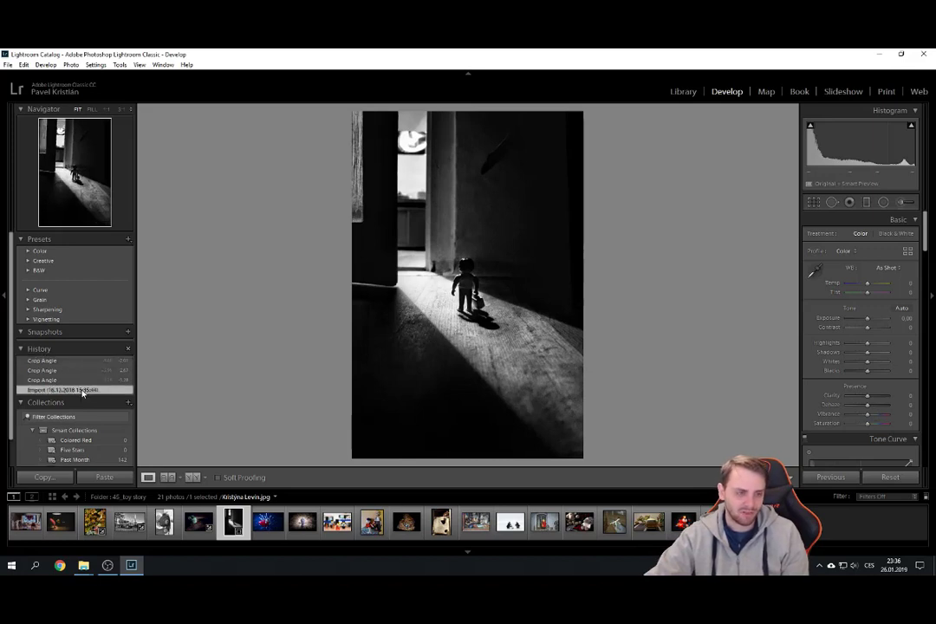
left_click(93, 361)
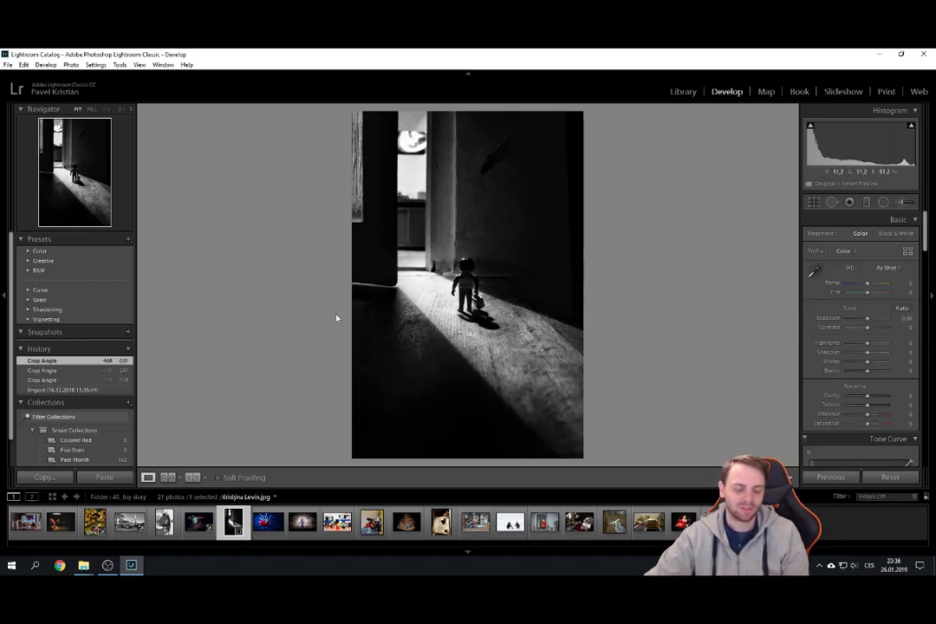
- Crop the photo of the toy figure on the red vehicle against blue light trails, trimming the dark area along its right side
left_click(272, 530)
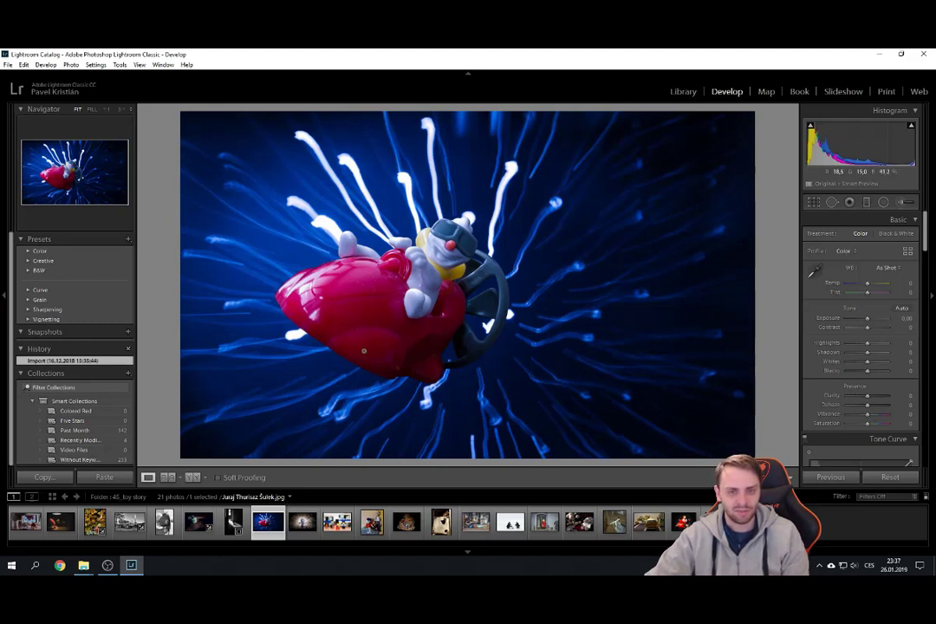
key("r")
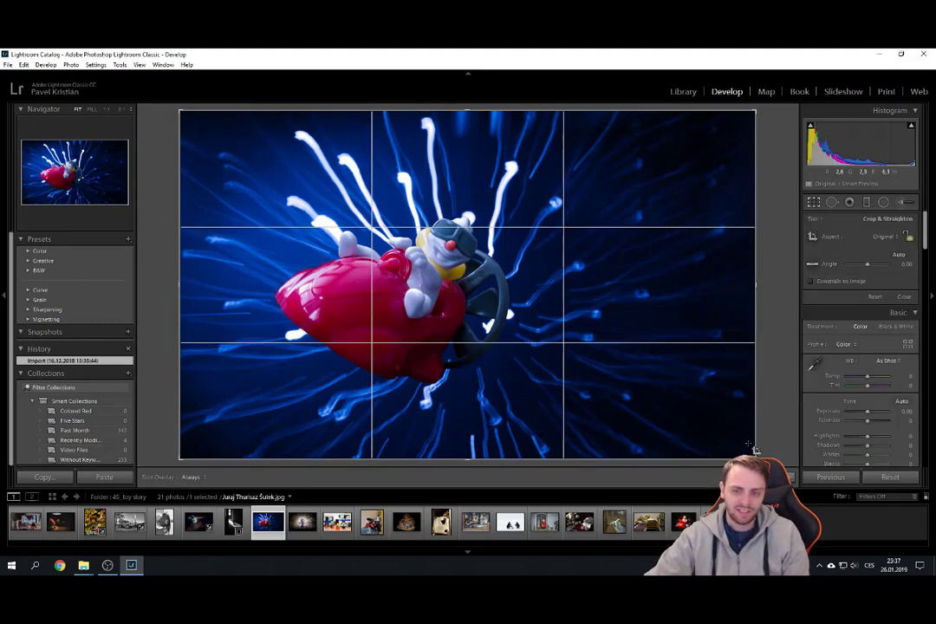
left_click_drag(755, 458, 687, 453)
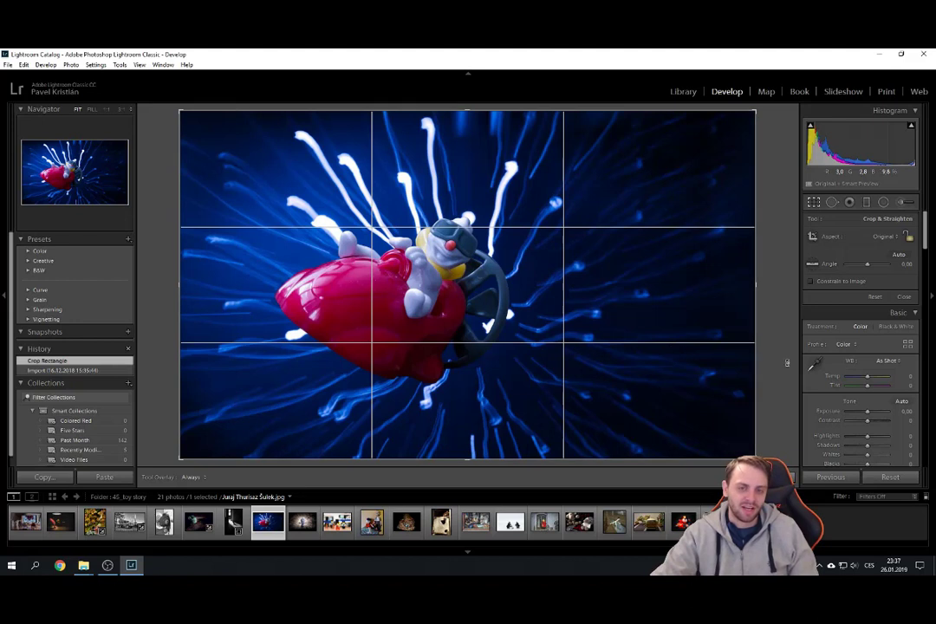
left_click_drag(758, 329, 678, 328)
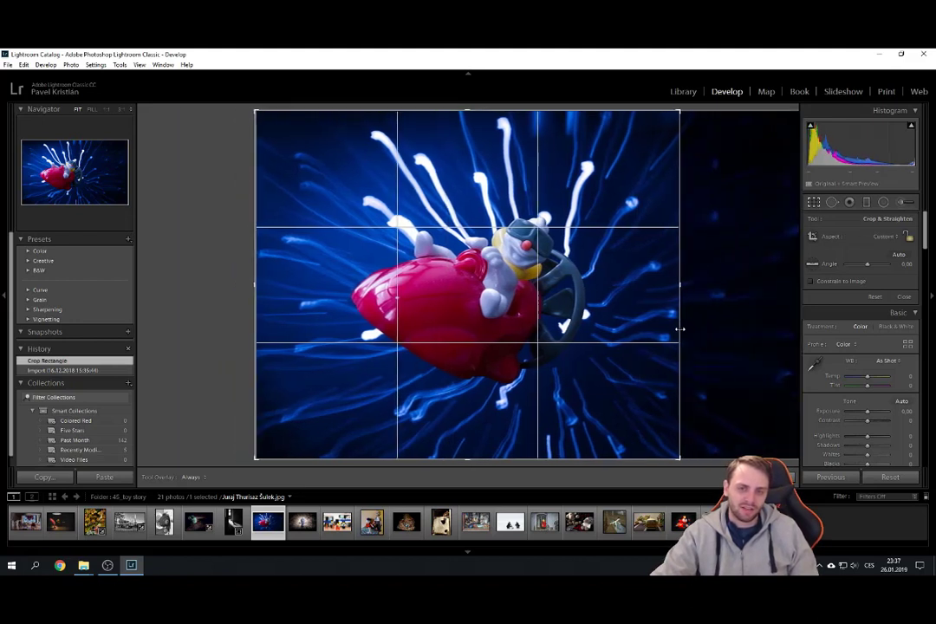
key("Return")
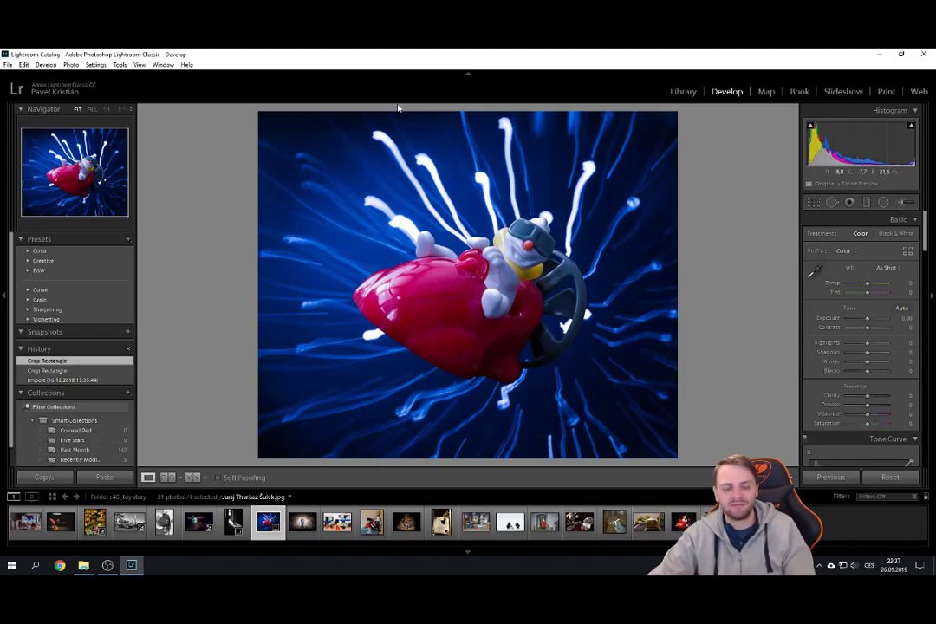
- Look at the yarn doll photo with sparks, then lower the Highlights of the LEGO police photo to -40
left_click(302, 522)
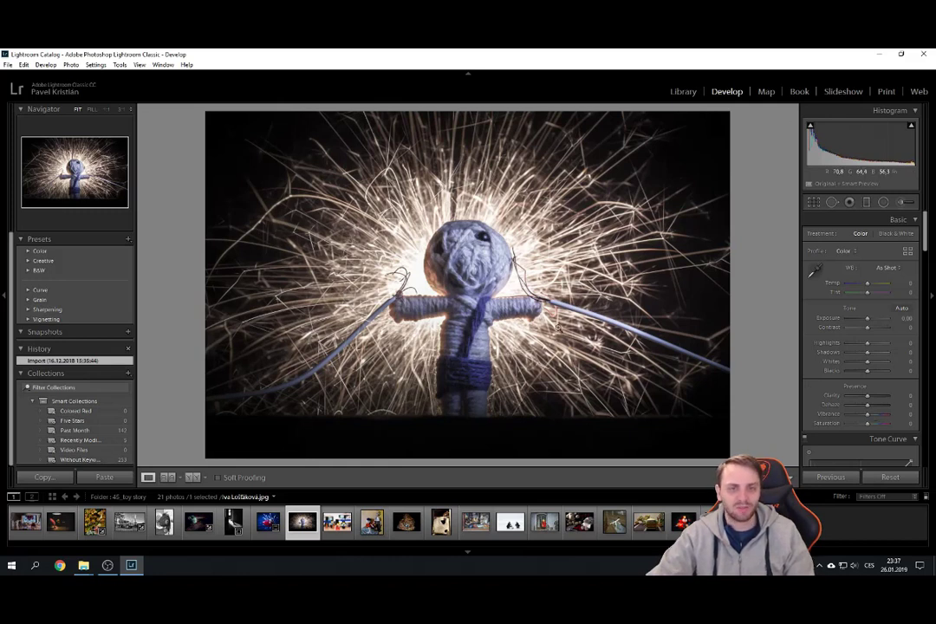
left_click(338, 530)
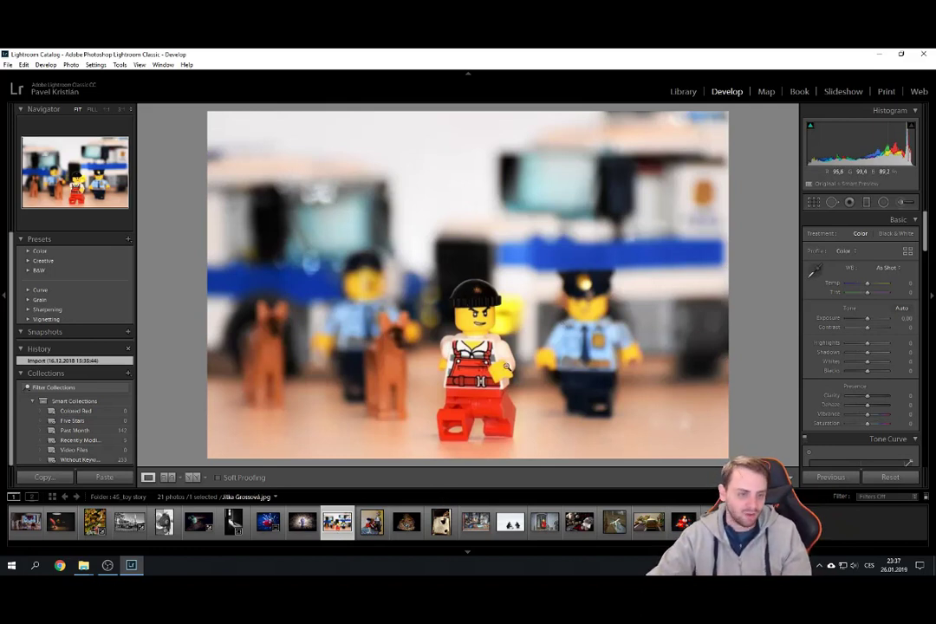
left_click_drag(867, 343, 856, 345)
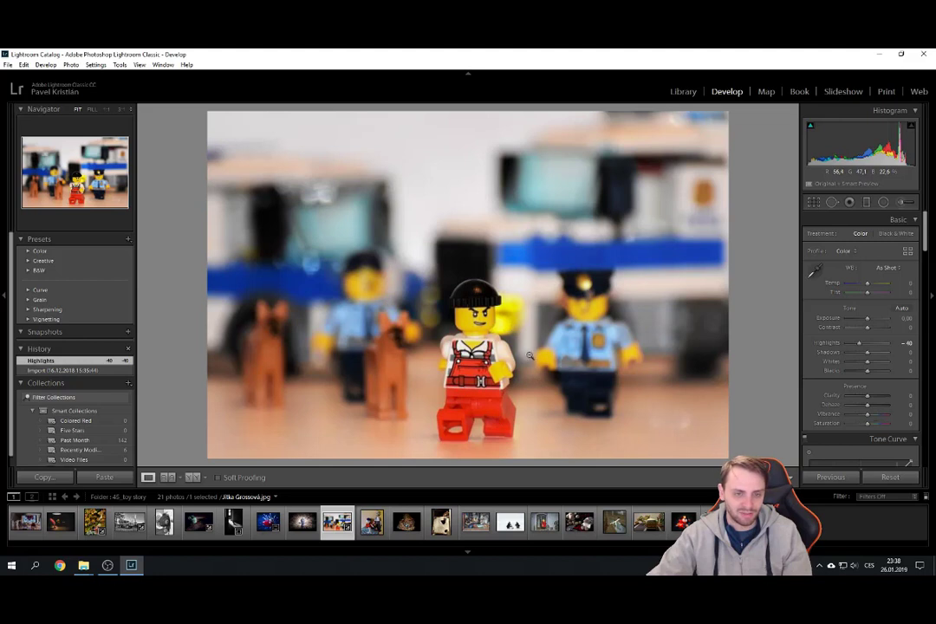
- Open the photo of the doll and puppets, compare its colour and monochrome versions, and convert it to Black & White
left_click(378, 532)
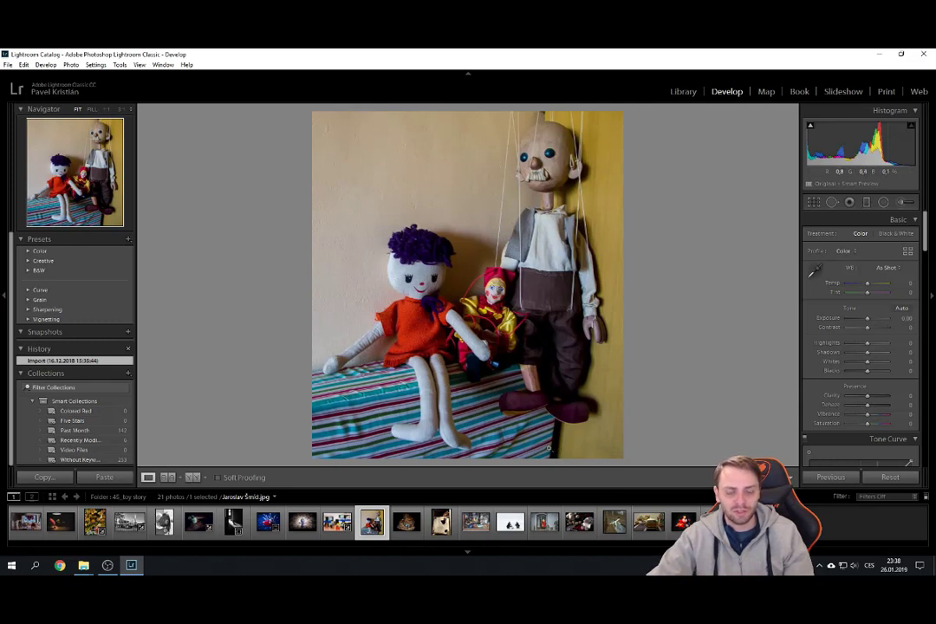
left_click(895, 233)
left_click(859, 234)
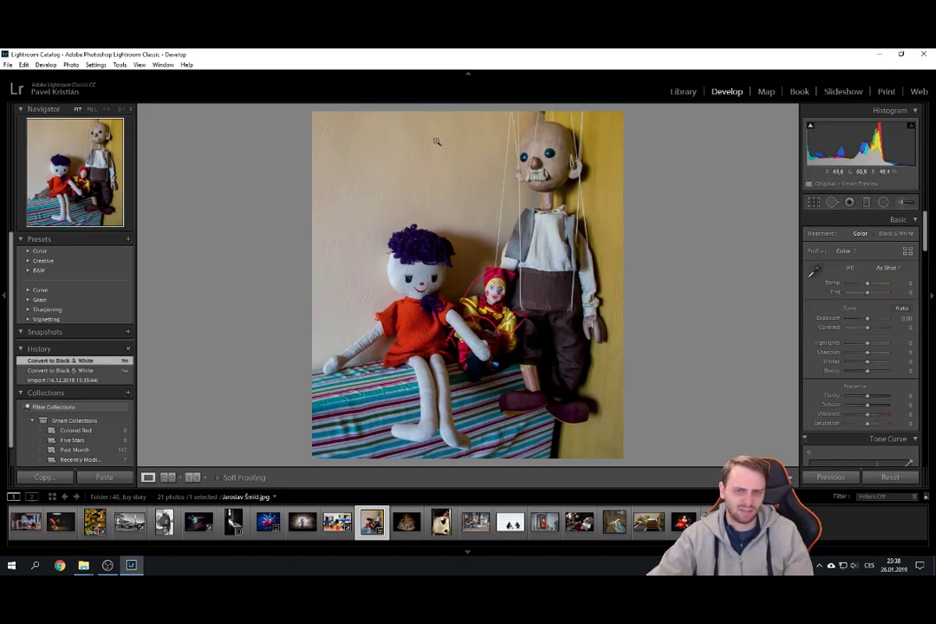
left_click(896, 233)
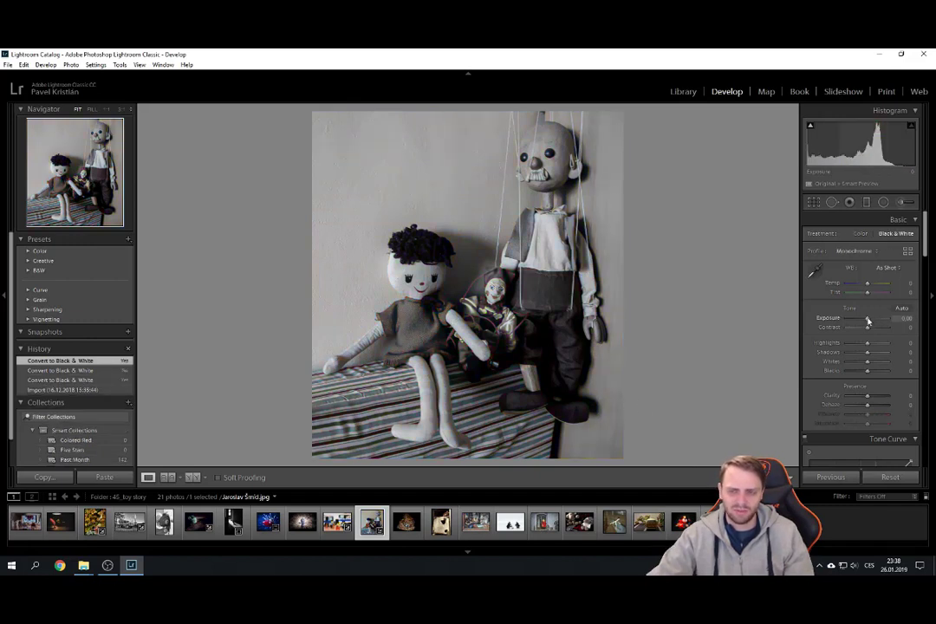
- Raise the puppet photo's Clarity to +45 and its Contrast to +38
left_click_drag(868, 396, 876, 396)
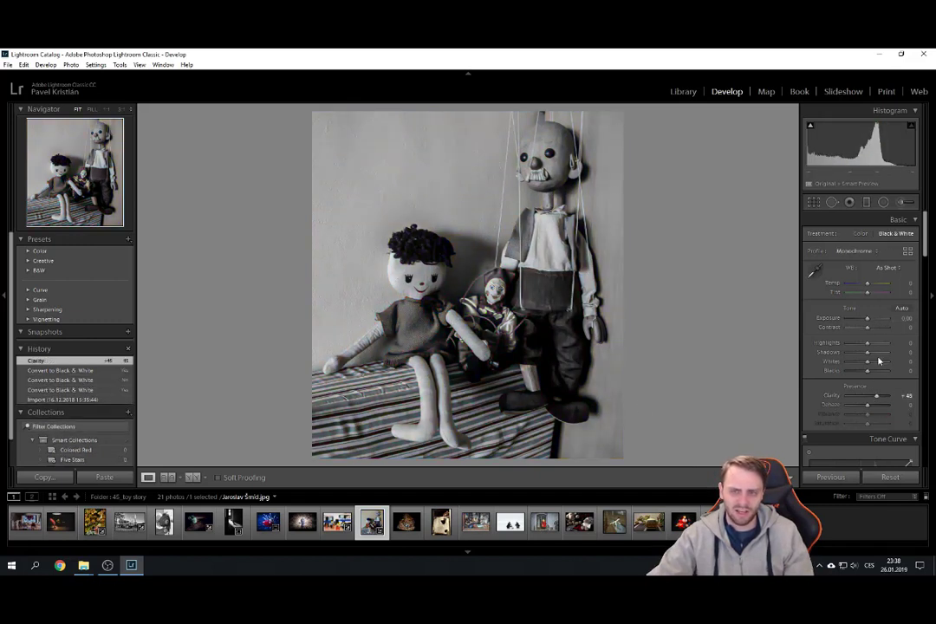
left_click_drag(868, 328, 873, 331)
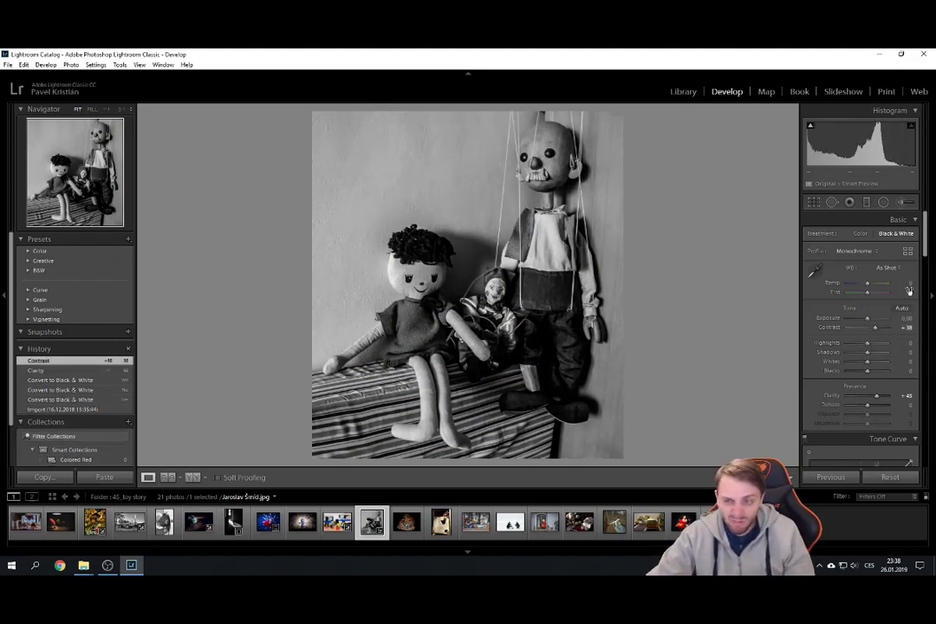
- Darken the edges of the puppet photo with a Post-Crop Vignetting Amount of -17
scroll(919, 312, "down", 5)
scroll(921, 323, "down", 5)
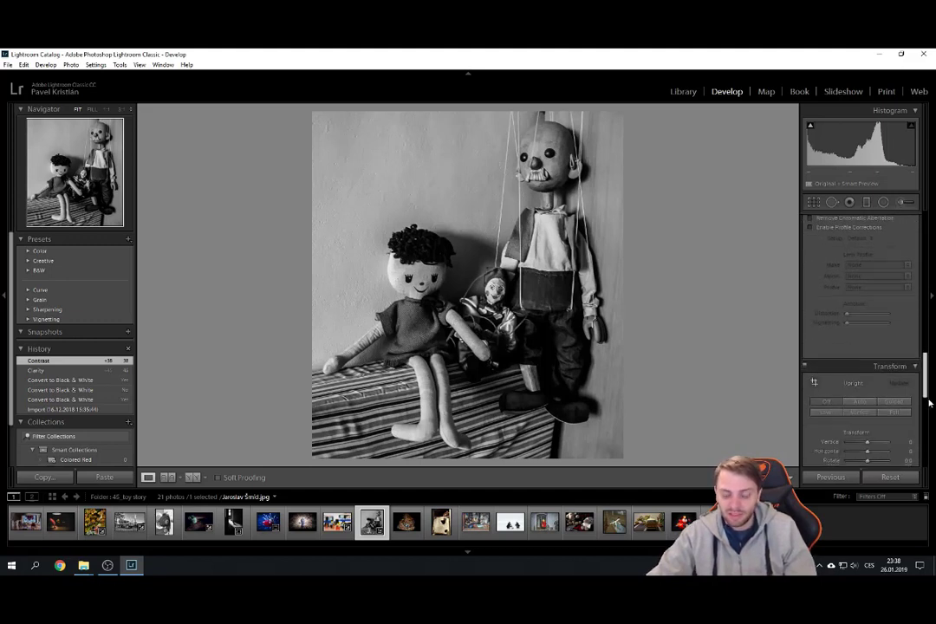
scroll(927, 394, "down", 2)
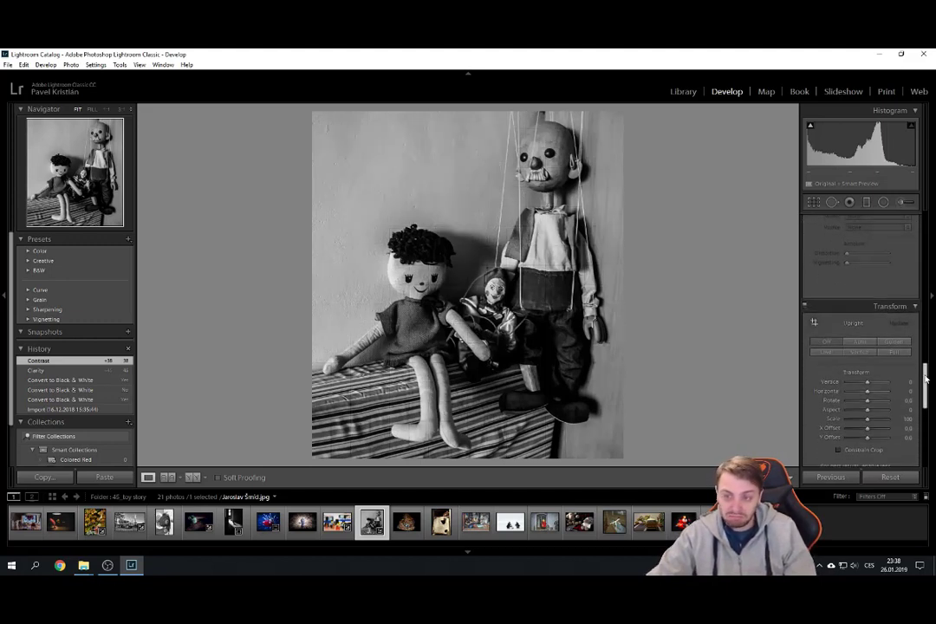
scroll(910, 390, "down", 4)
left_click_drag(868, 404, 864, 403)
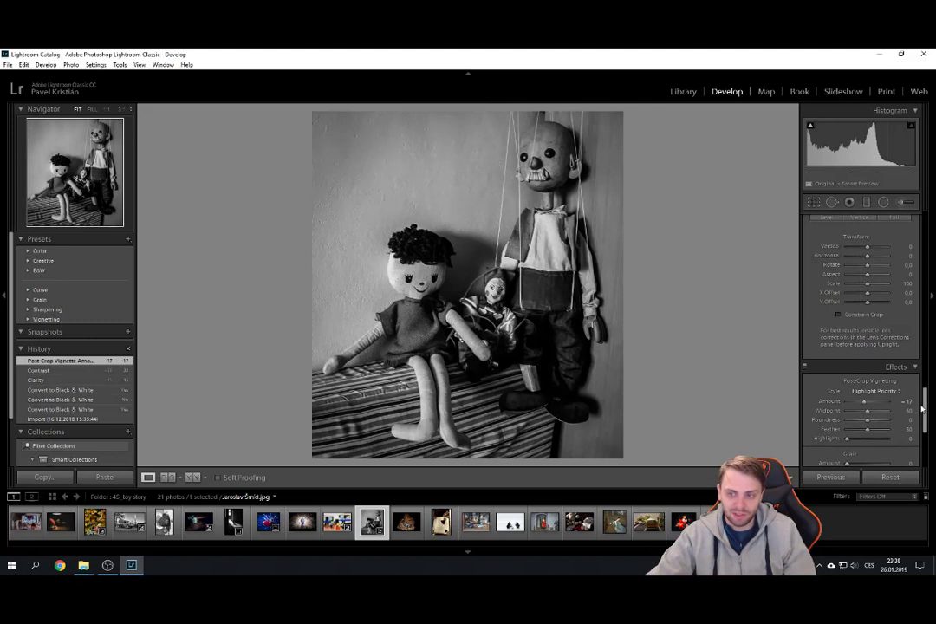
left_click_drag(926, 415, 909, 217)
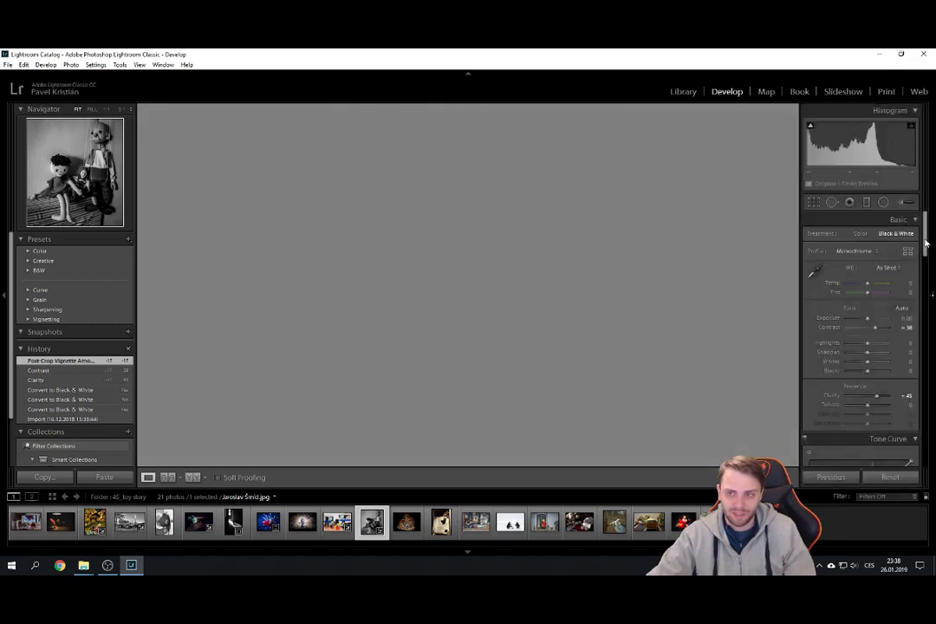
- Shape the puppet photo's RGB point curve by raising its black point and adding shadow and highlight points slightly below the diagonal
scroll(858, 347, "down", 3)
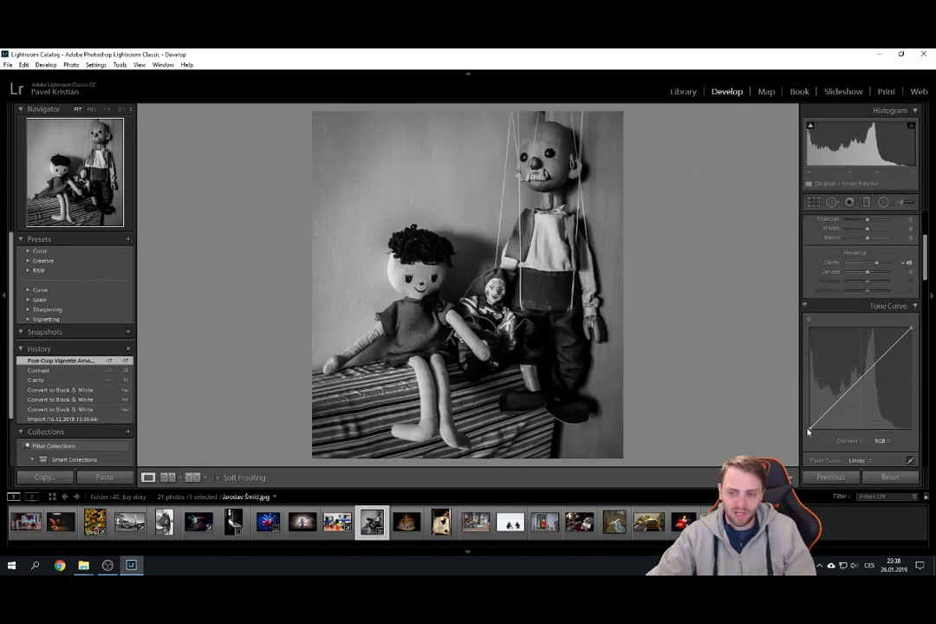
left_click_drag(809, 427, 835, 407)
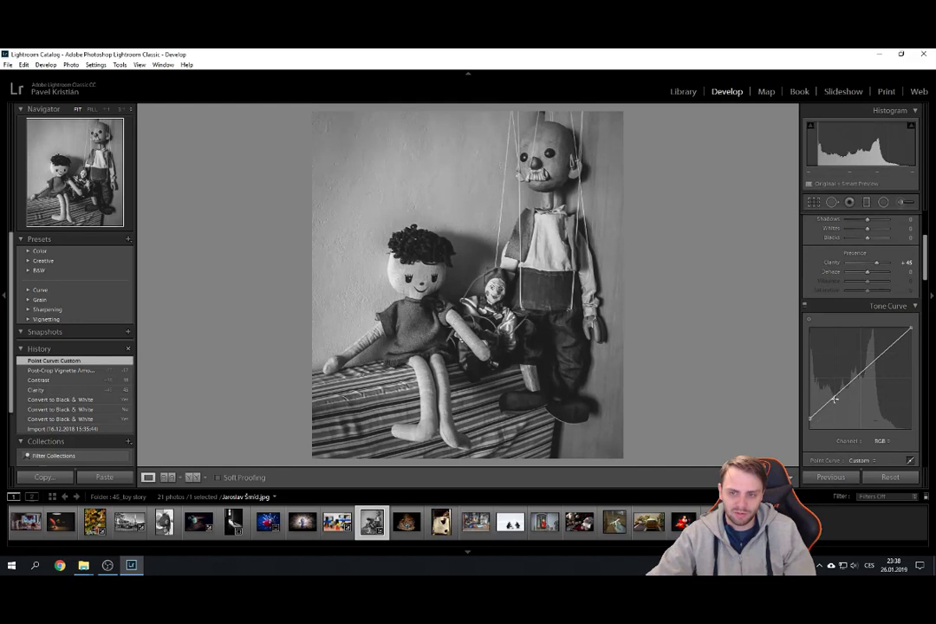
left_click(882, 356)
scroll(858, 364, "up", 3)
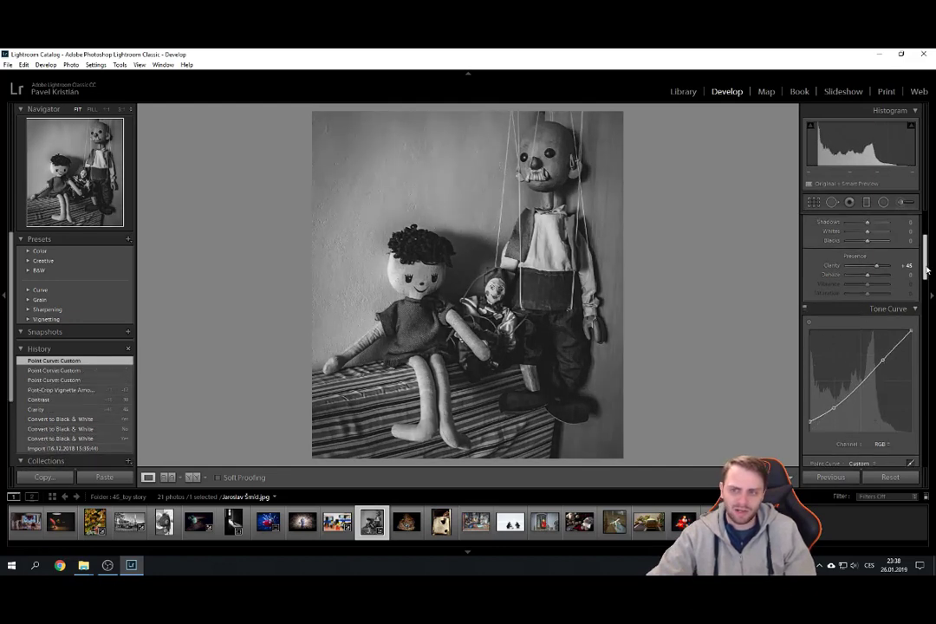
- Compare the puppet photo's imported original with its latest edited history state
left_click(60, 448)
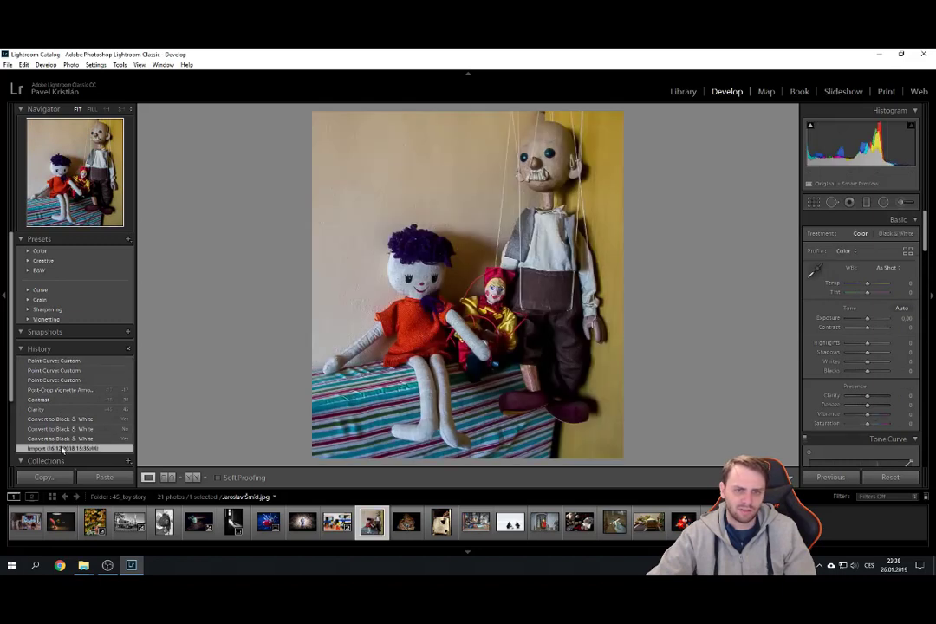
left_click(66, 360)
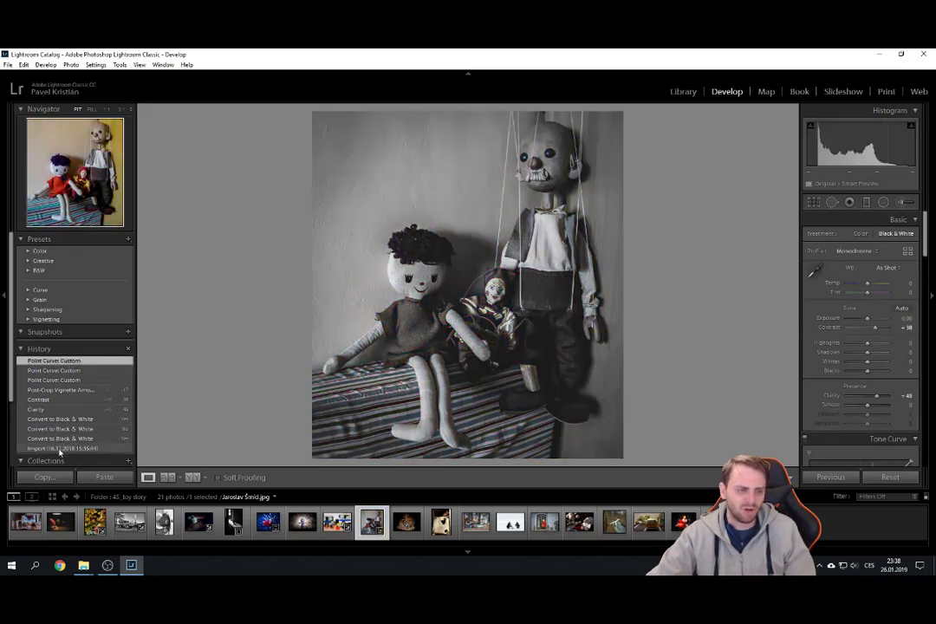
key("ctrl+z")
left_click(69, 361)
left_click(66, 448)
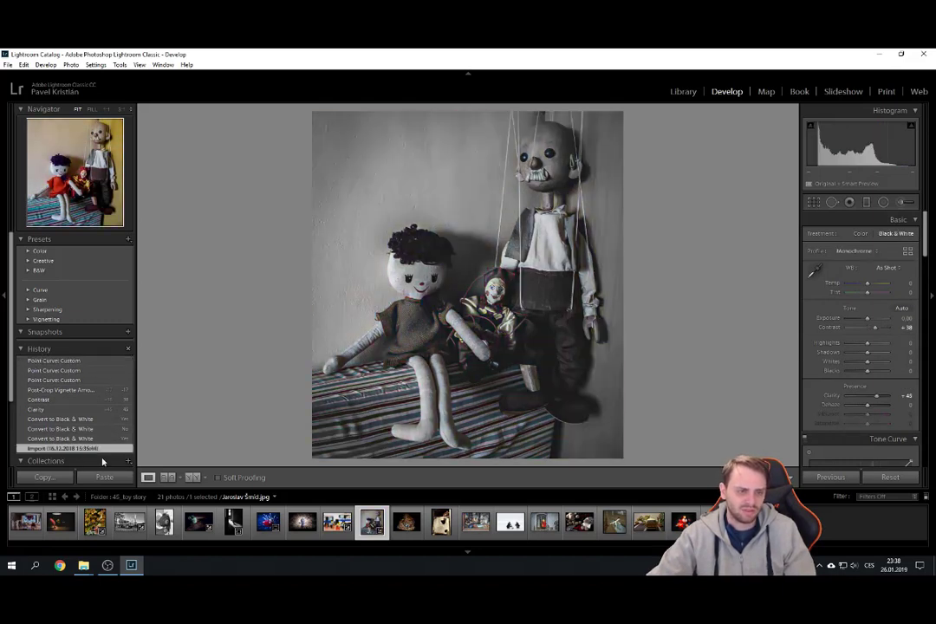
- Open the photo of the stone Smurf house and try a tighter crop that cuts into its left side
left_click(414, 537)
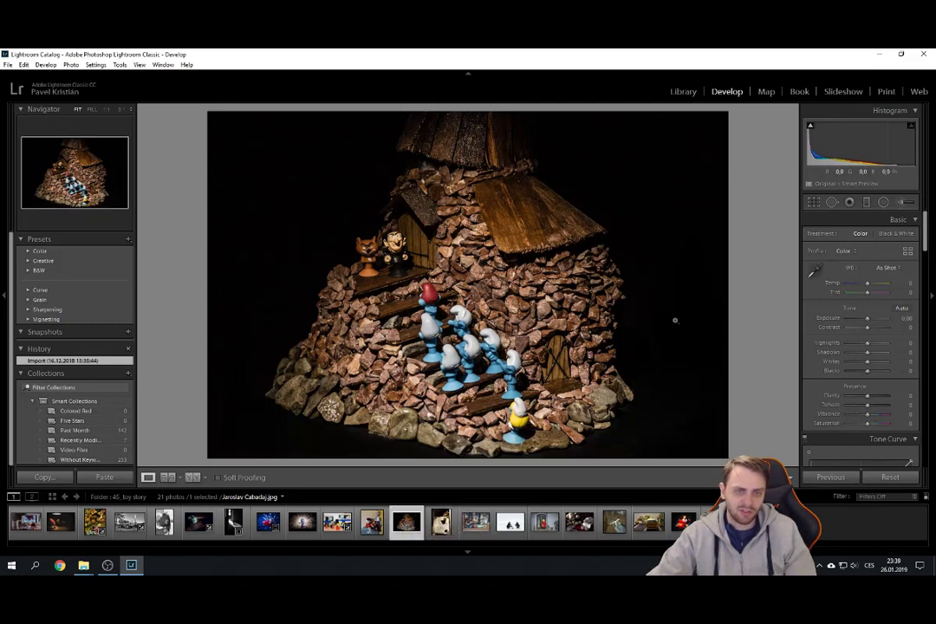
left_click(812, 202)
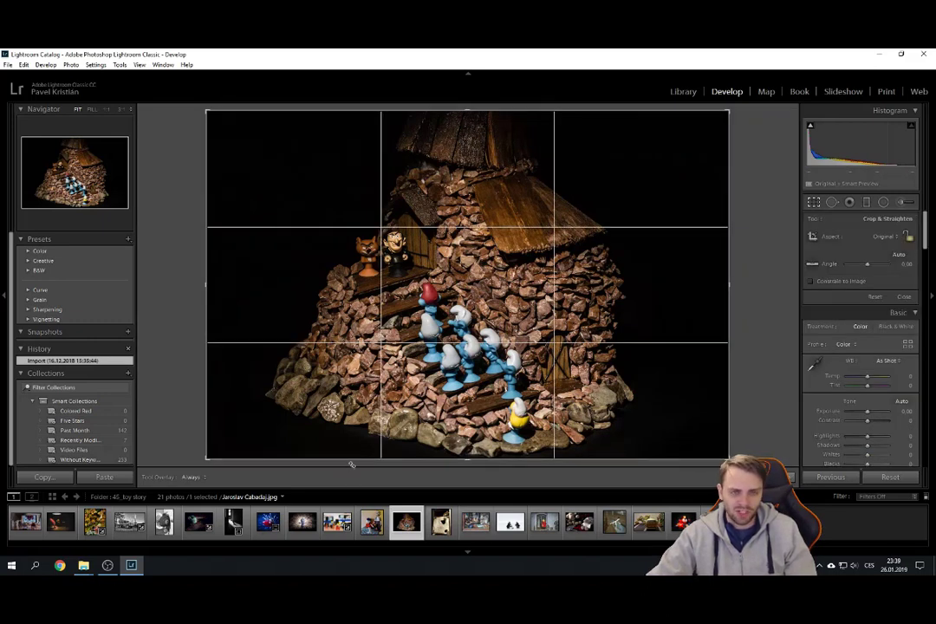
key("r")
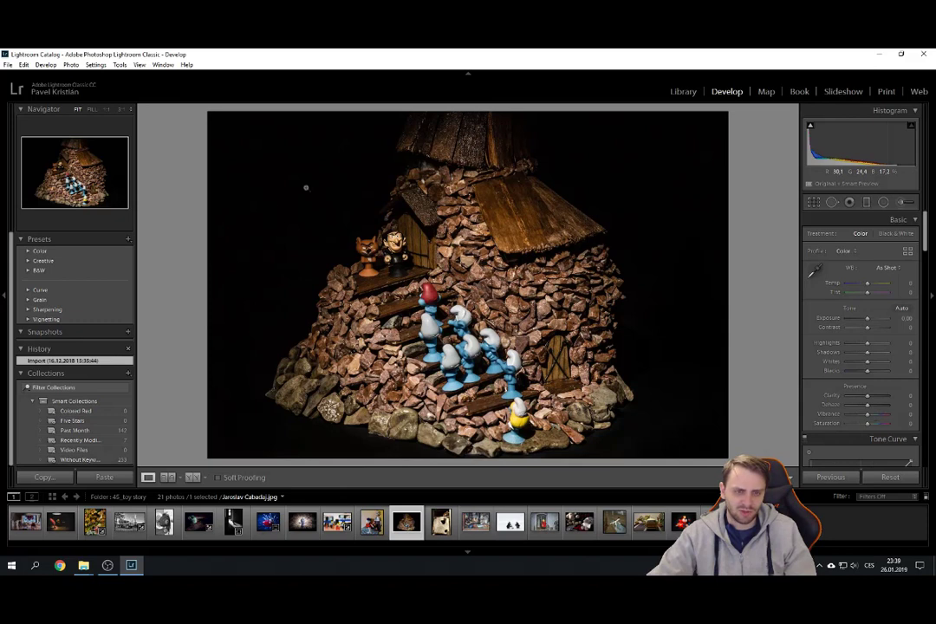
key("r")
left_click_drag(214, 459, 360, 461)
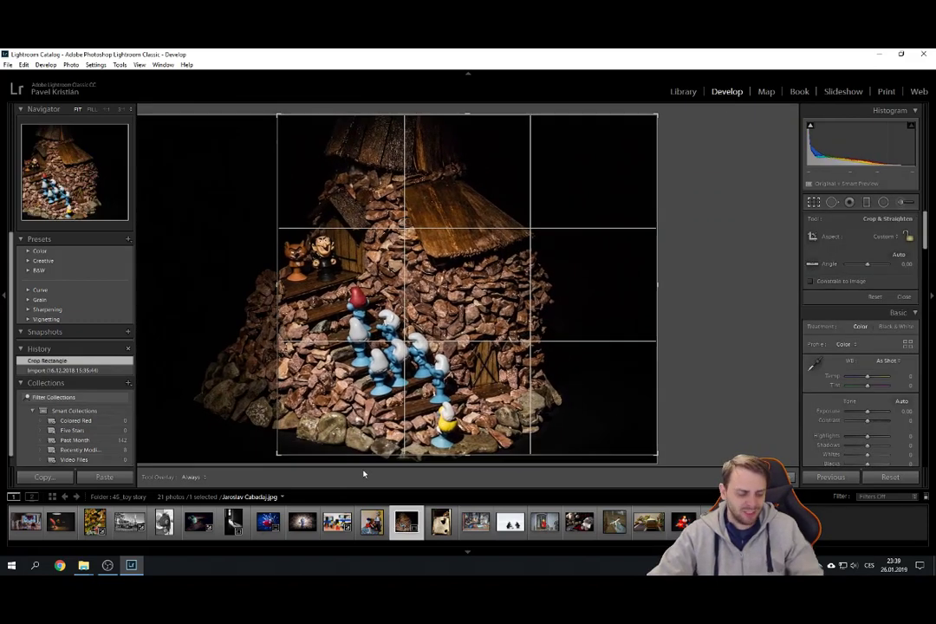
key("r")
- Revisit the LEGO police and Smurf house photos, then convert the torn canvas photo to Black & White
left_click(342, 531)
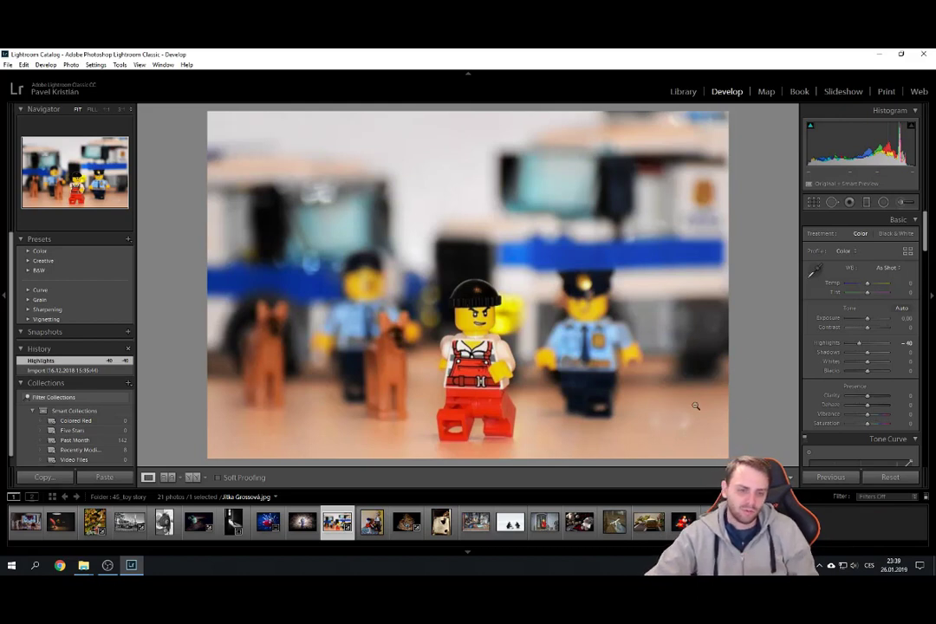
left_click(406, 522)
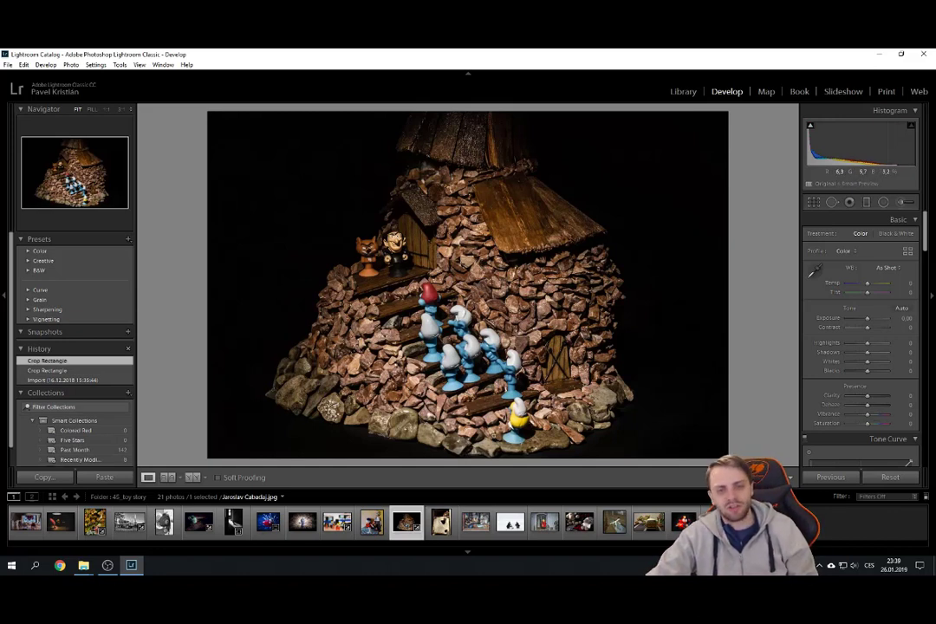
left_click(451, 531)
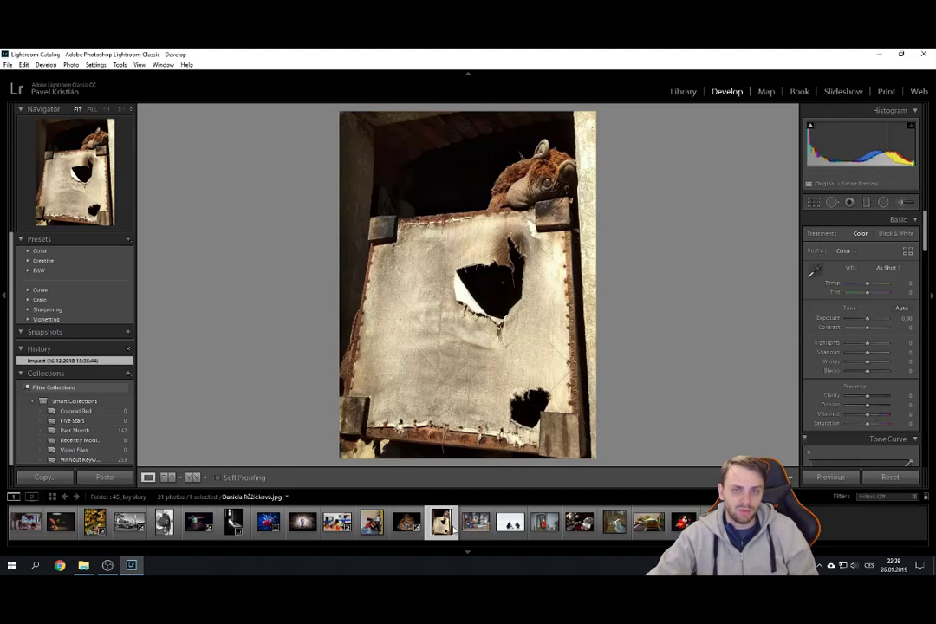
left_click(897, 233)
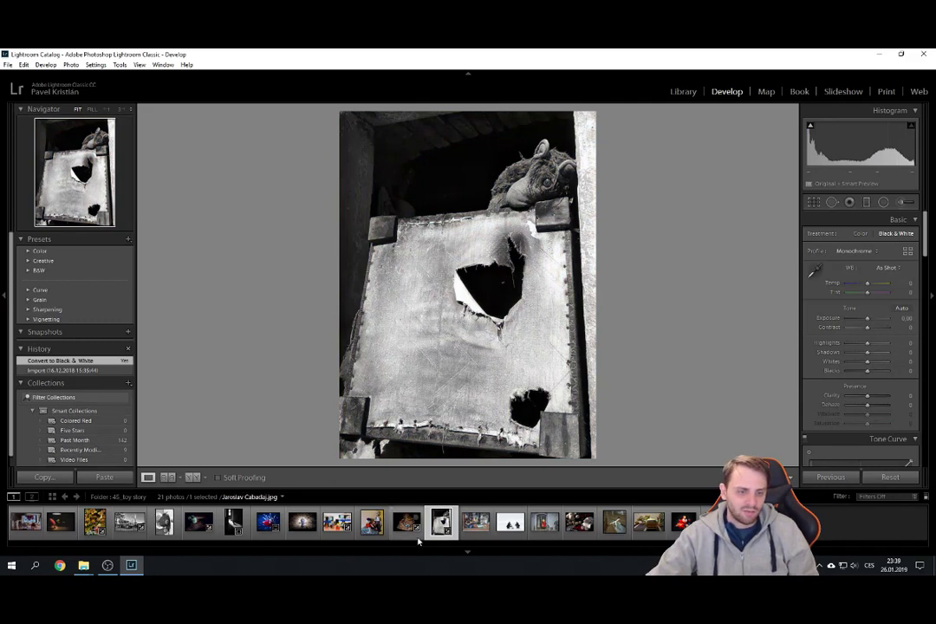
- Restore the puppet photo's latest edited history state and apply those previous settings to the torn canvas photo
left_click(164, 529)
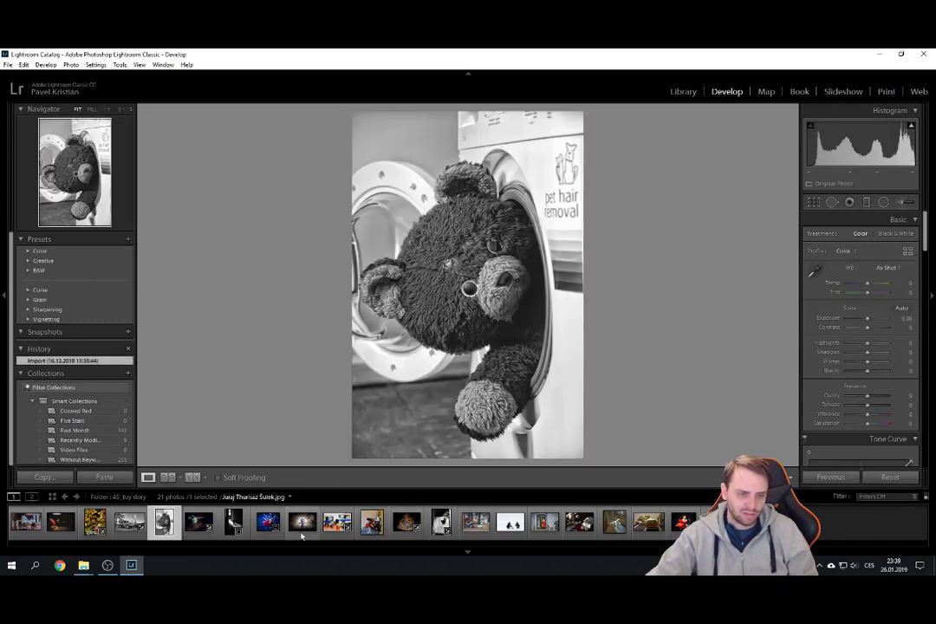
left_click(378, 533)
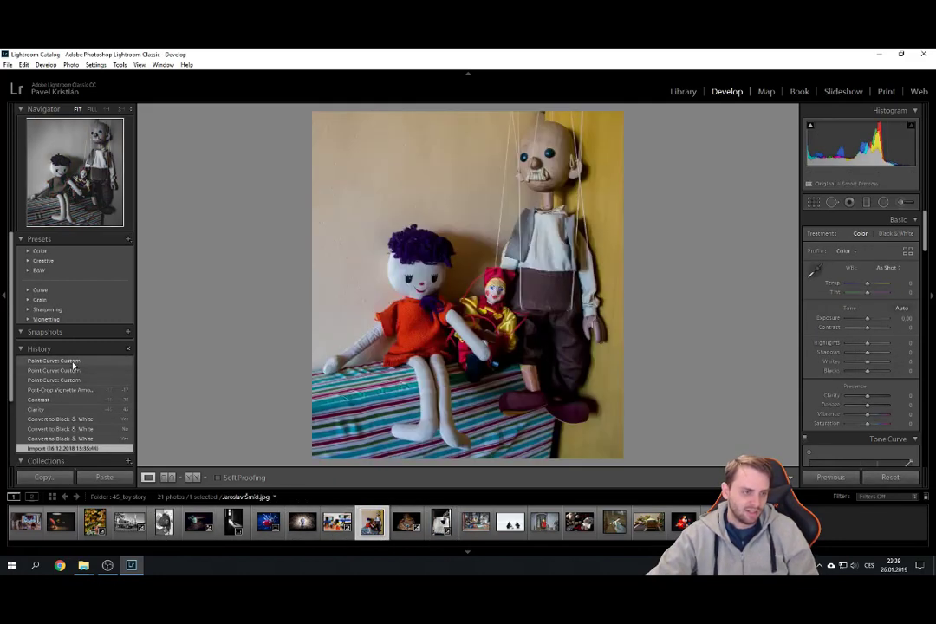
left_click(73, 363)
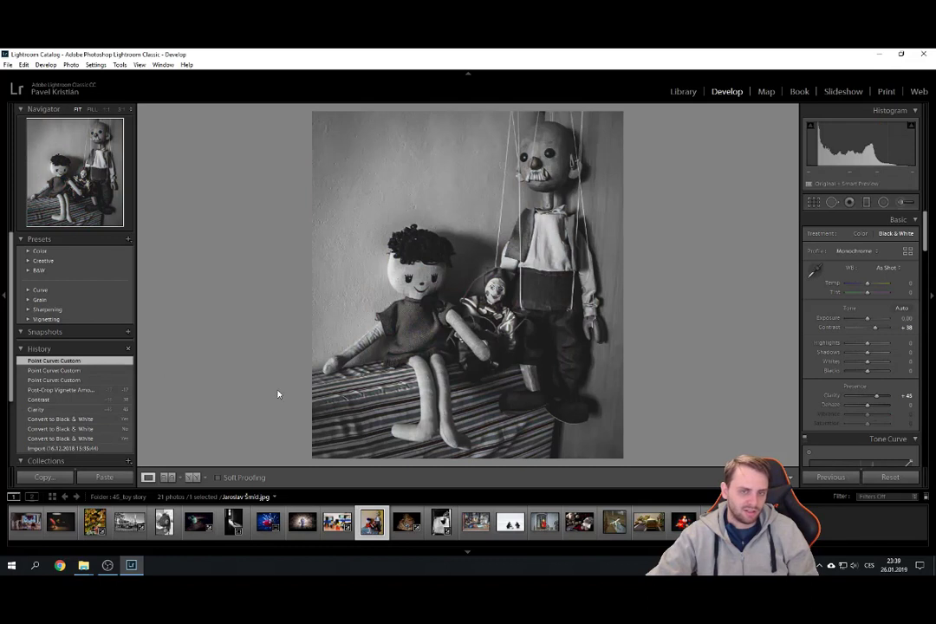
left_click(442, 524)
left_click(830, 479)
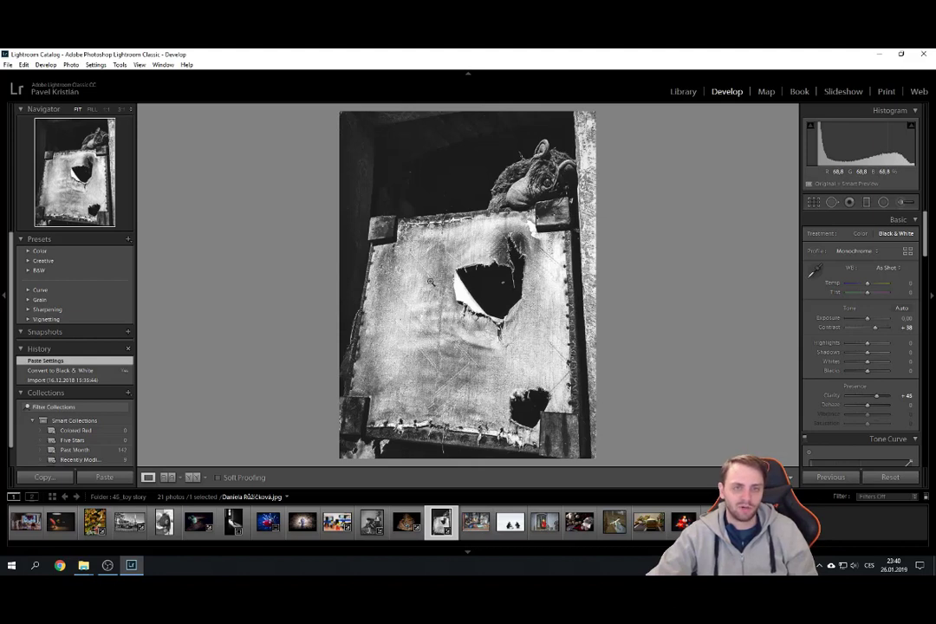
- Paint an Adjustment Brush stroke over the plush toy's head with Exposure 1.13 and reset the brush's Temp
left_click(882, 202)
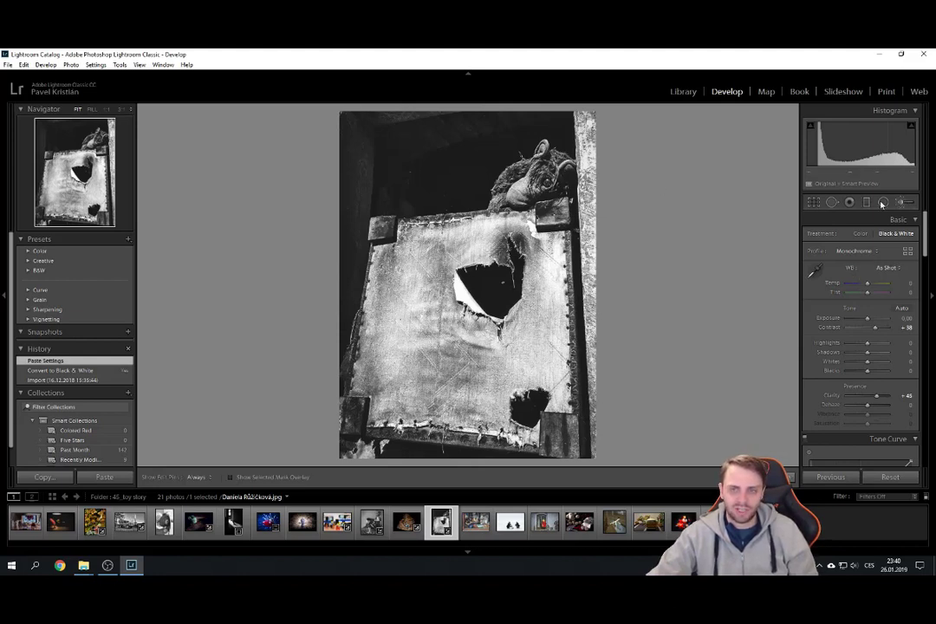
left_click(901, 202)
mouse_move(481, 147)
left_mouse_down()
mouse_move(434, 146)
mouse_move(459, 153)
left_mouse_up()
left_click_drag(863, 277, 871, 274)
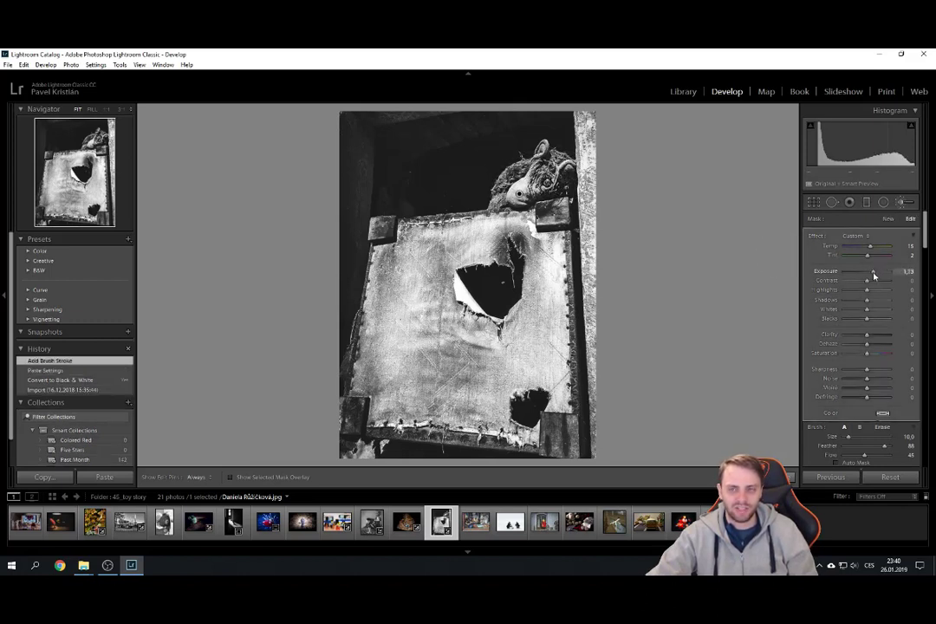
double_click(835, 249)
key("k")
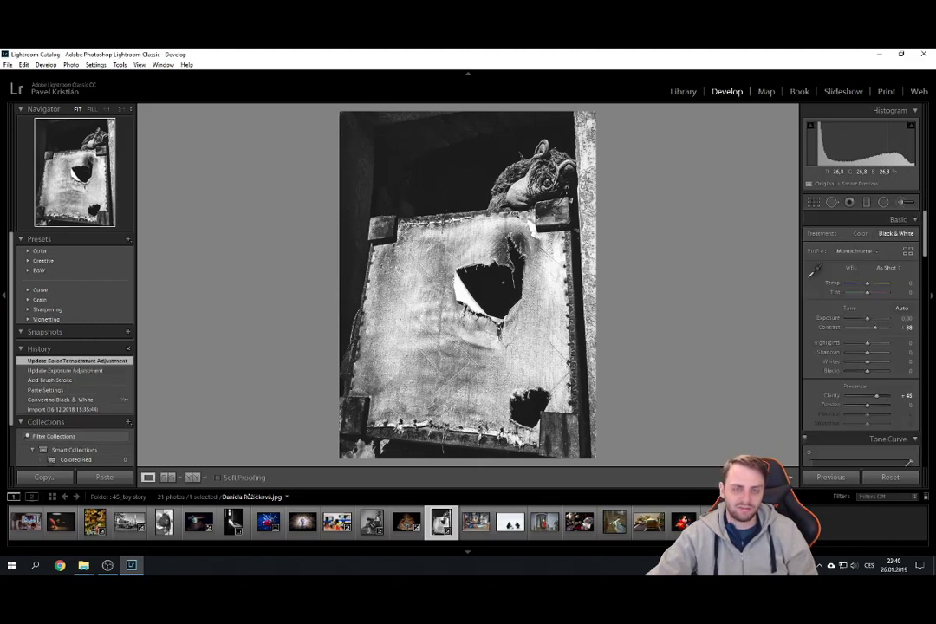
- Apply the previous photo's settings to the shop-window dolls photo and return it to Color treatment after comparing it with Black & White
left_click(480, 527)
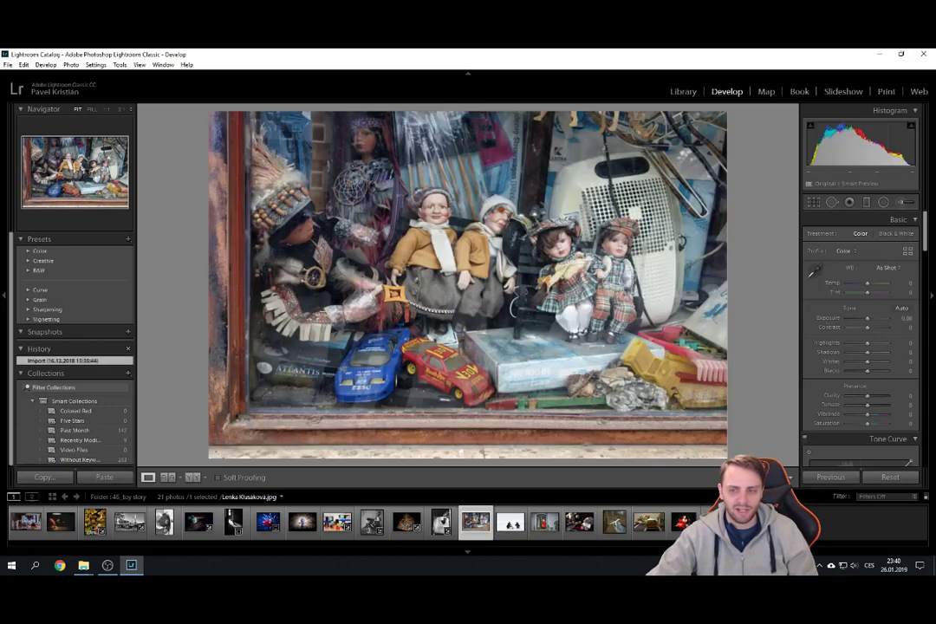
left_click(830, 476)
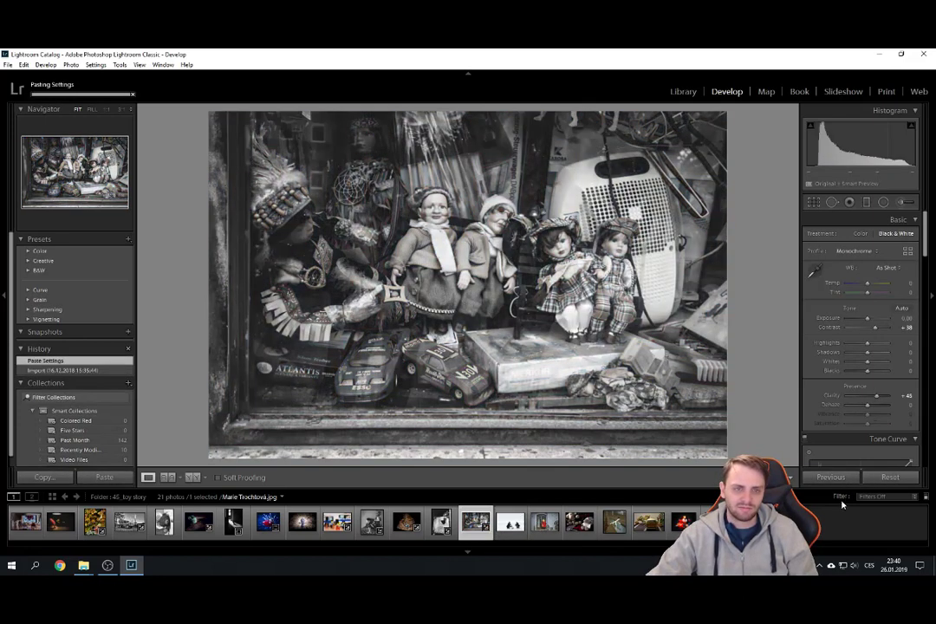
left_click(860, 234)
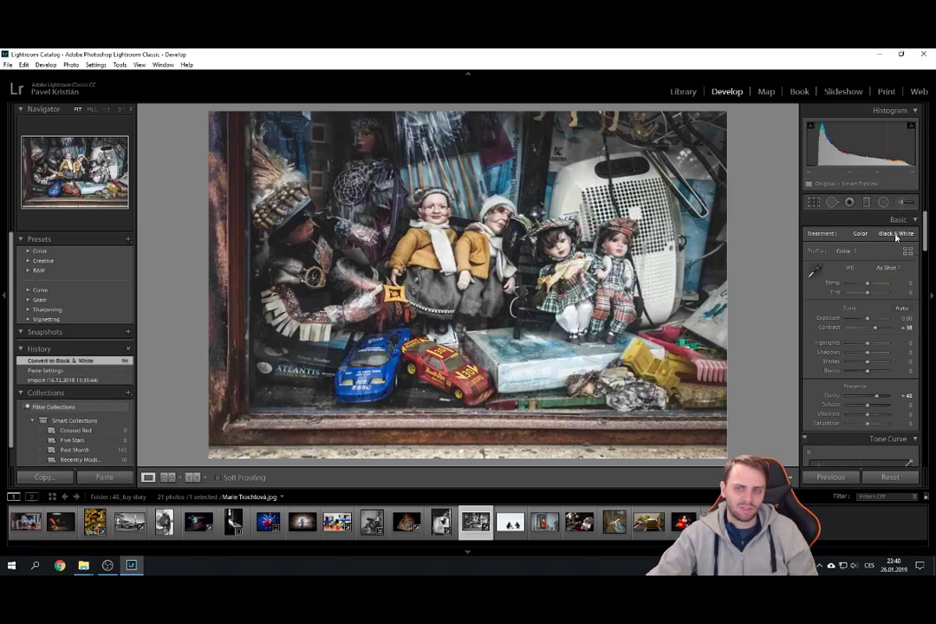
left_click(884, 234)
left_click(863, 234)
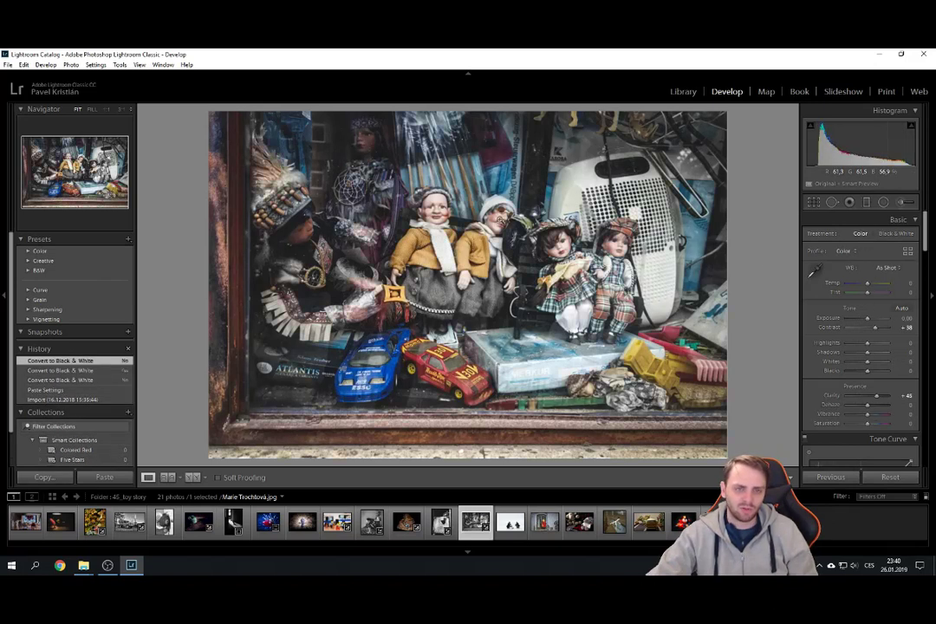
- Compare the shop-window photo's imported original repeatedly with its latest colour edit, ending on the edited history state
left_click(87, 400)
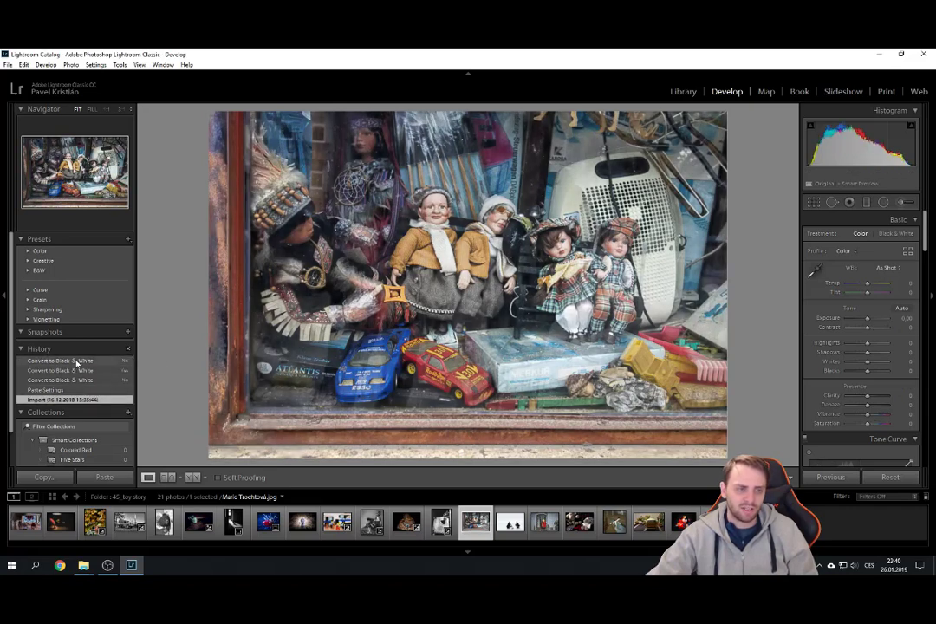
key("ctrl+z")
left_click(89, 400)
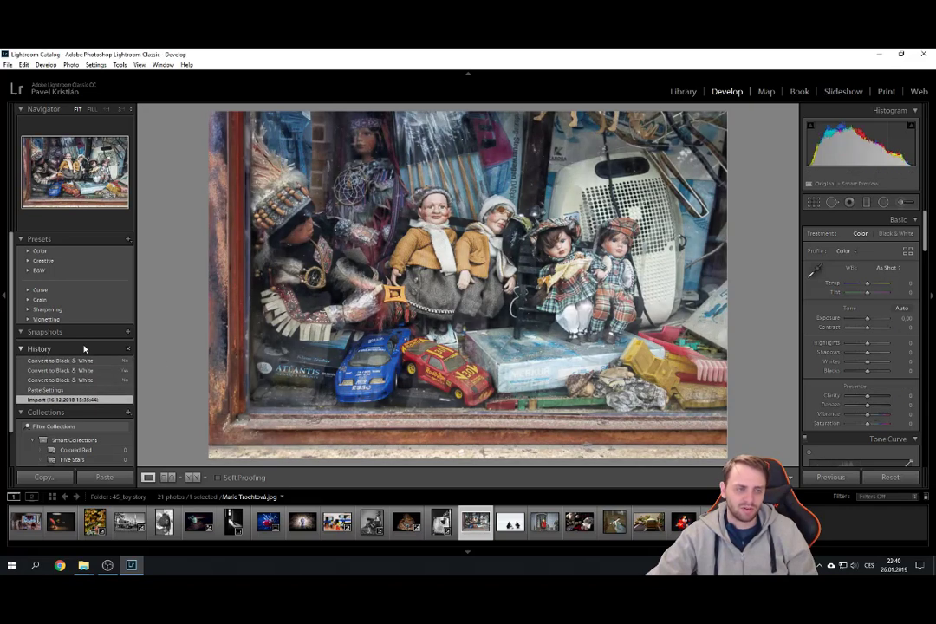
left_click(87, 358)
left_click(98, 399)
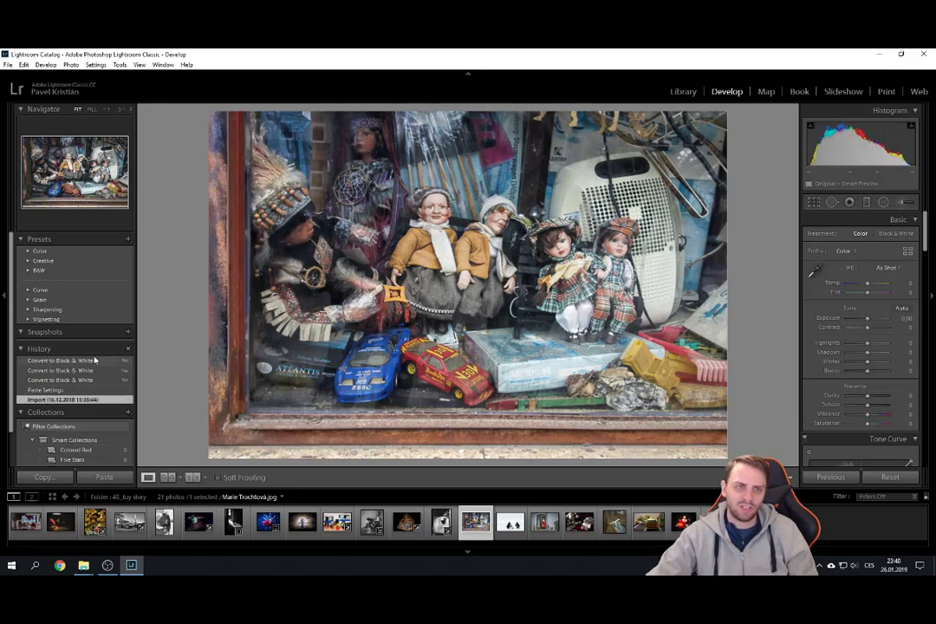
key("ctrl+z")
left_click(87, 400)
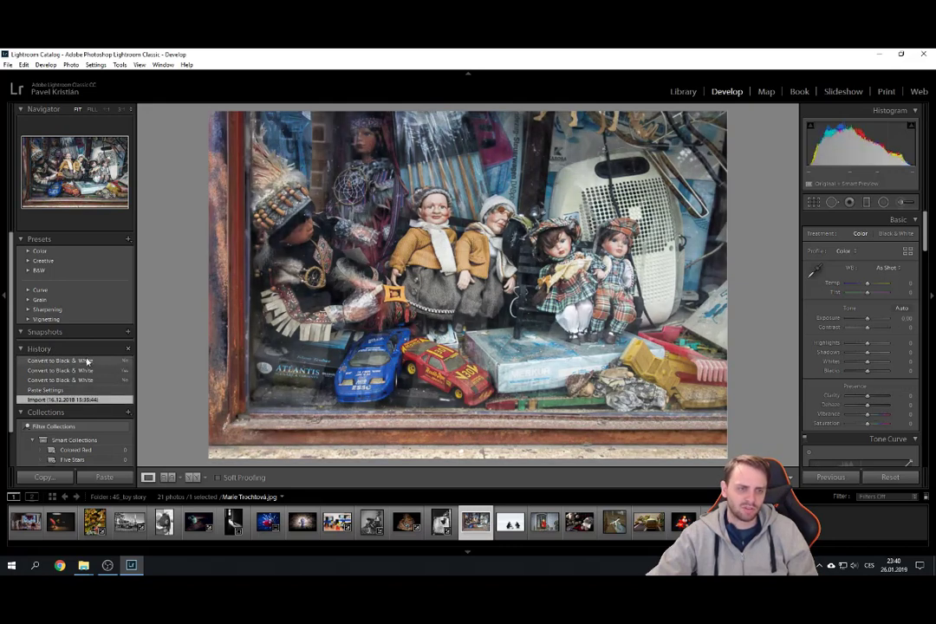
key("ctrl+z")
left_click(95, 400)
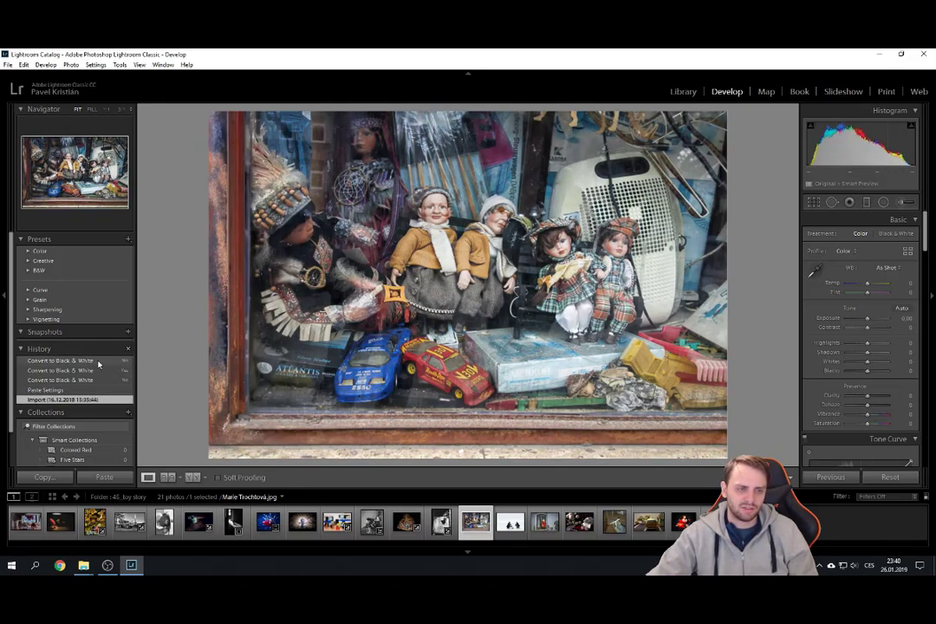
left_click(98, 360)
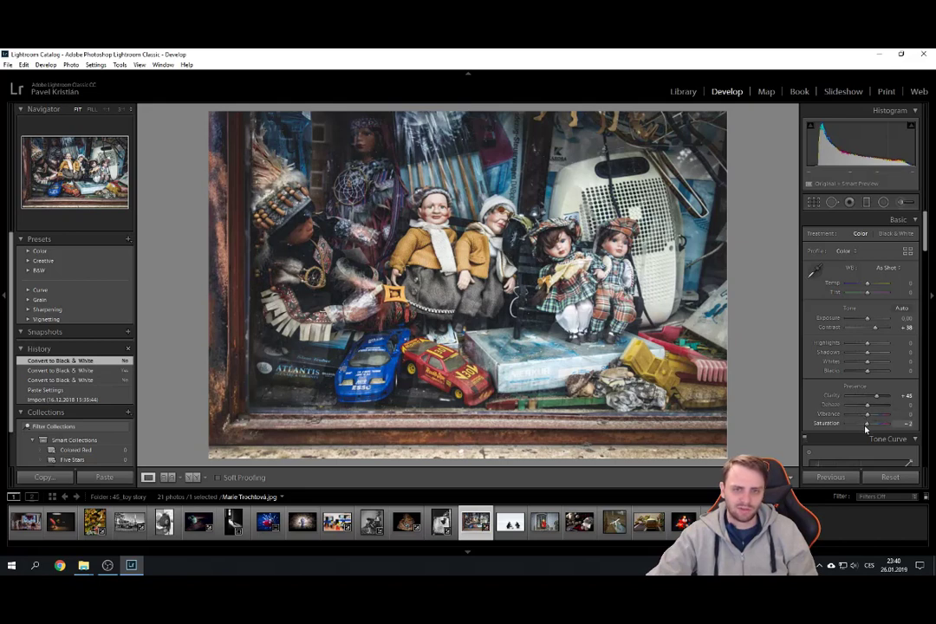
- Set the shop-window photo's Saturation to -26 and Highlights to -52, and compare the result with the imported original
left_click_drag(862, 426, 860, 425)
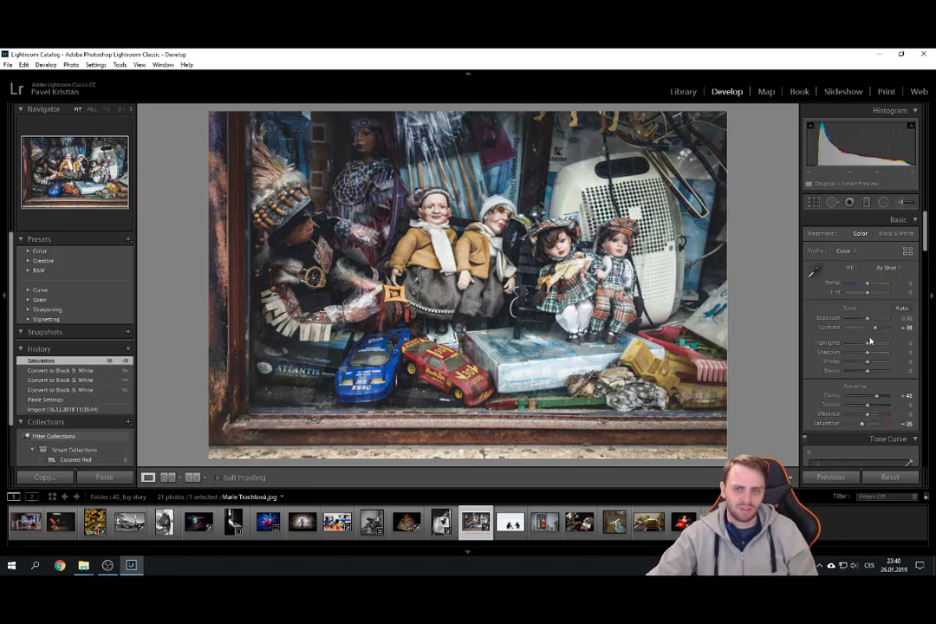
left_click_drag(867, 344, 860, 344)
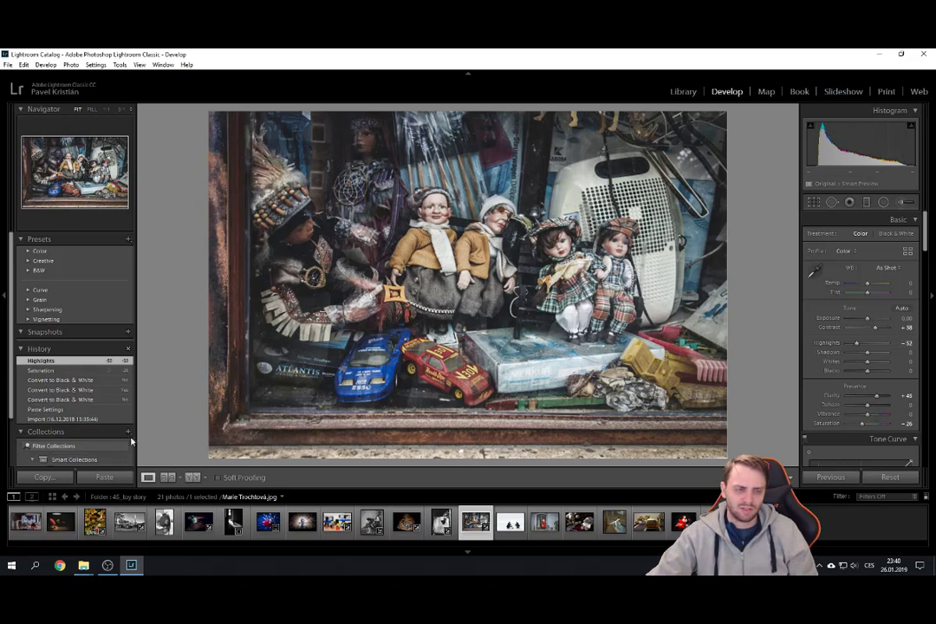
left_click(65, 418)
left_click(97, 359)
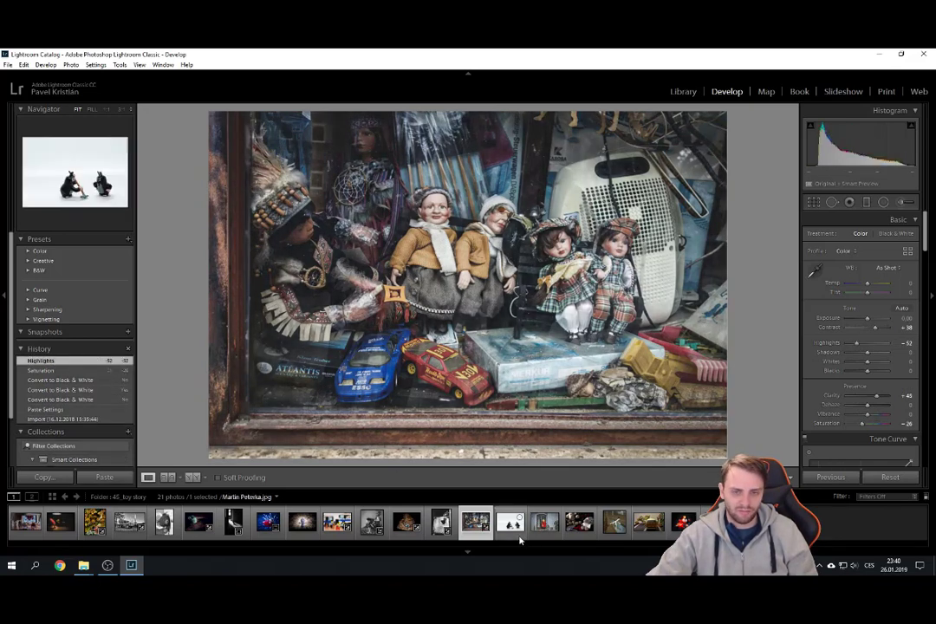
left_click(93, 420)
left_click(97, 360)
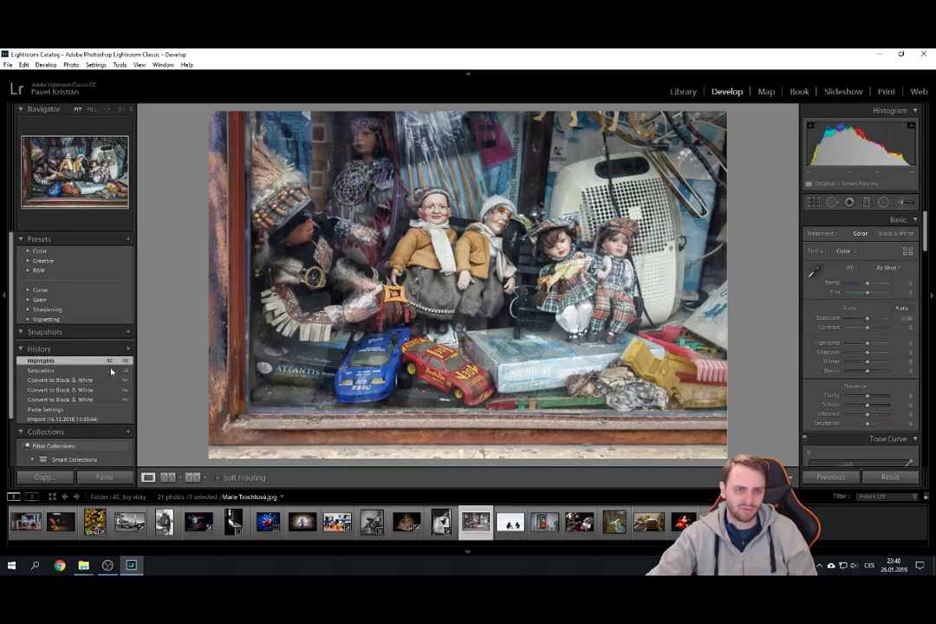
- Crop the photo of the two mole figures tighter around them, trimming the empty white background
left_click(521, 536)
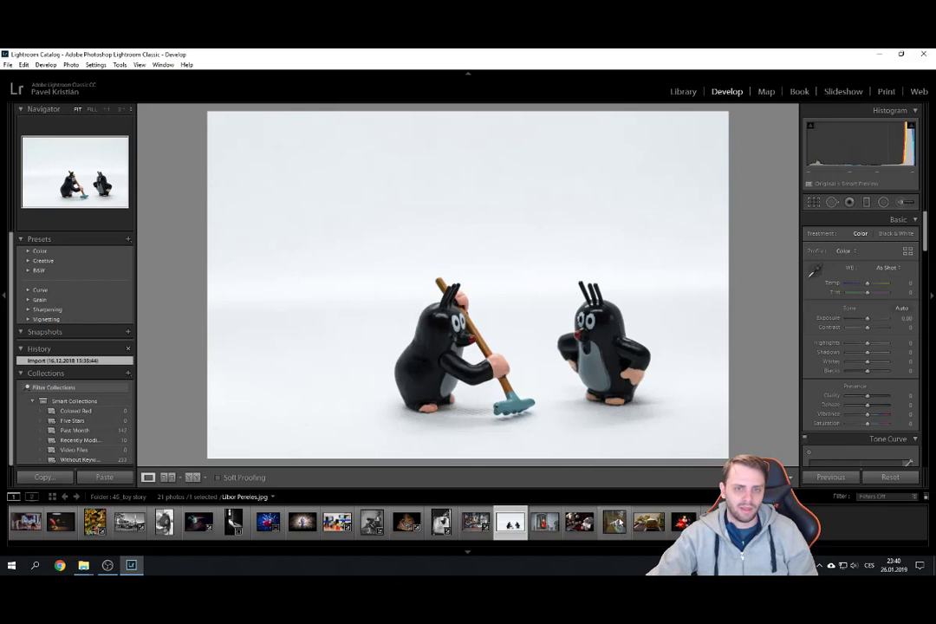
left_click(814, 202)
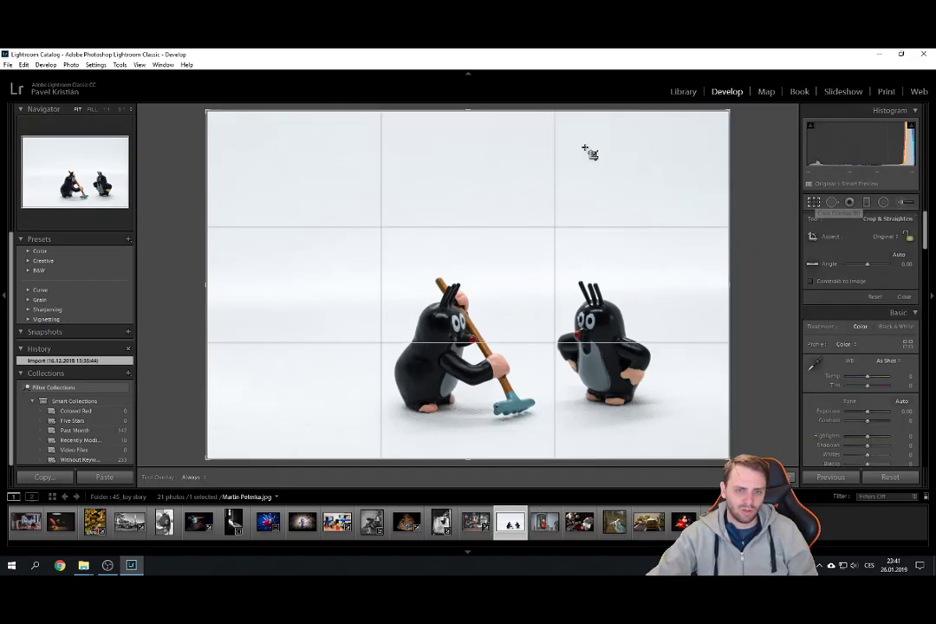
left_click_drag(210, 114, 254, 146)
key("Return")
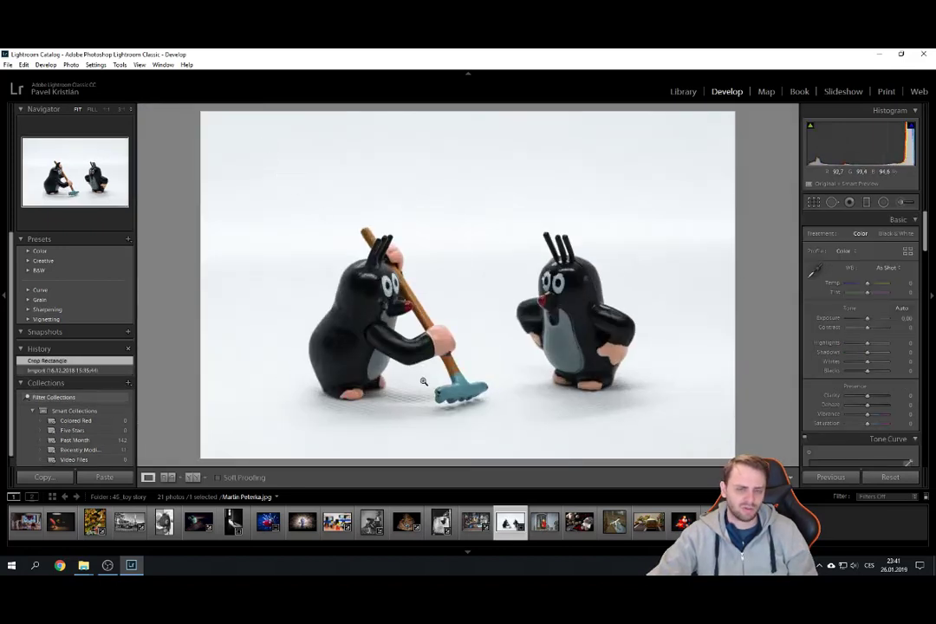
- Open the photo of the red-dressed puppet in the window and set its Clarity to +5
left_click(548, 537)
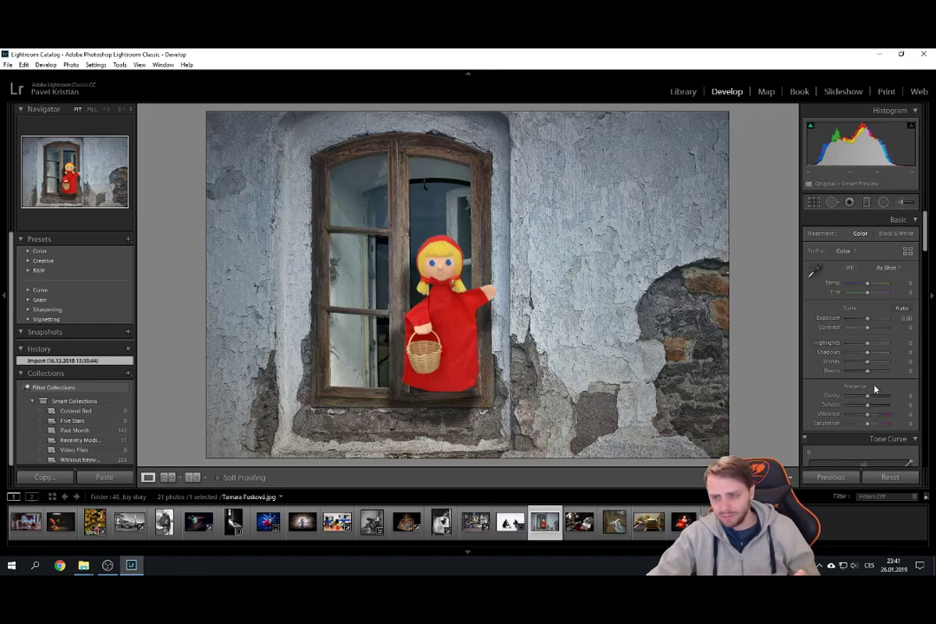
left_click_drag(868, 401, 870, 400)
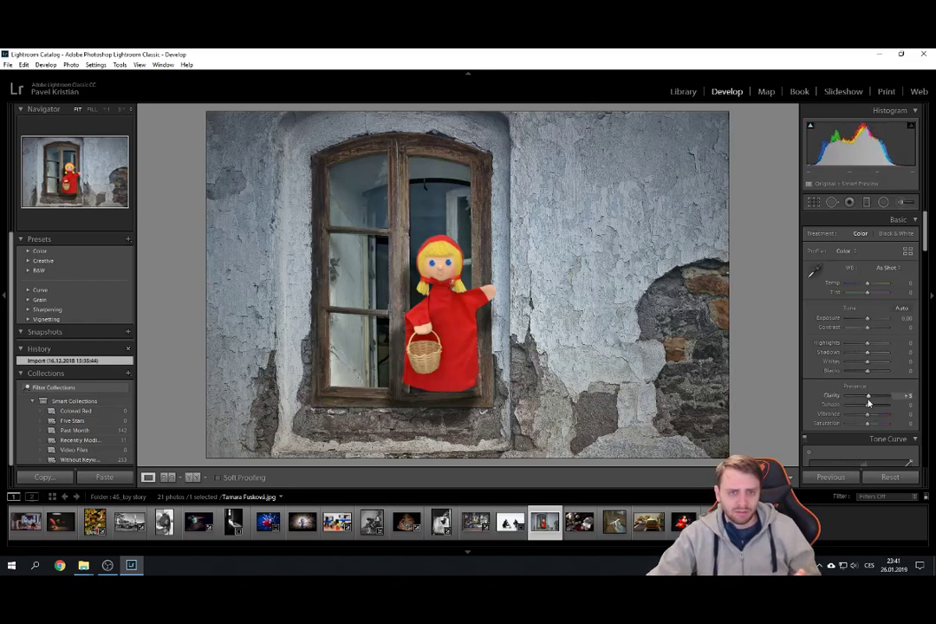
- Examine the puppet's face, hair, dress and outline against the window at 1:1, comparing with the whole picture
left_click(453, 266)
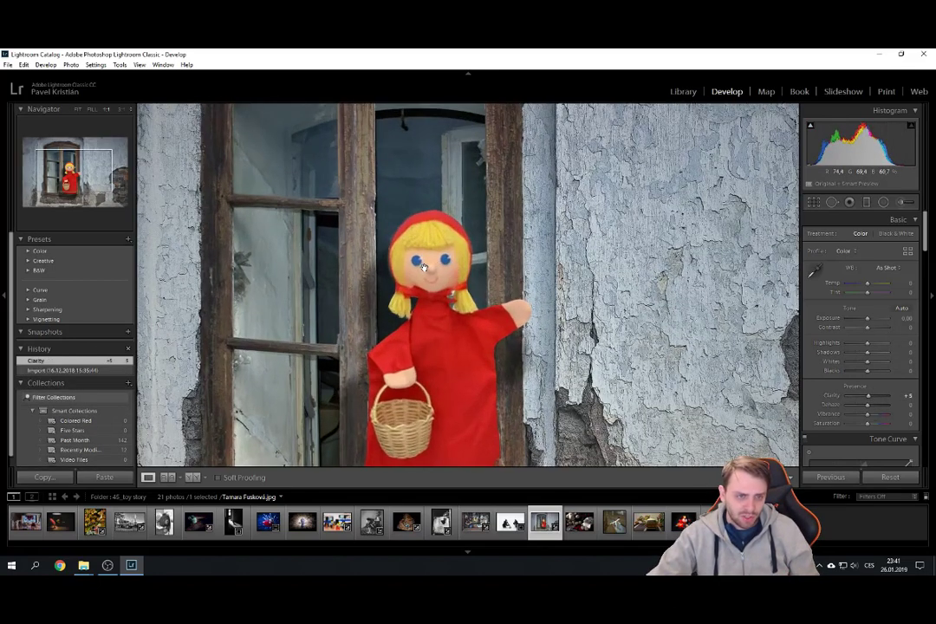
left_click(423, 268)
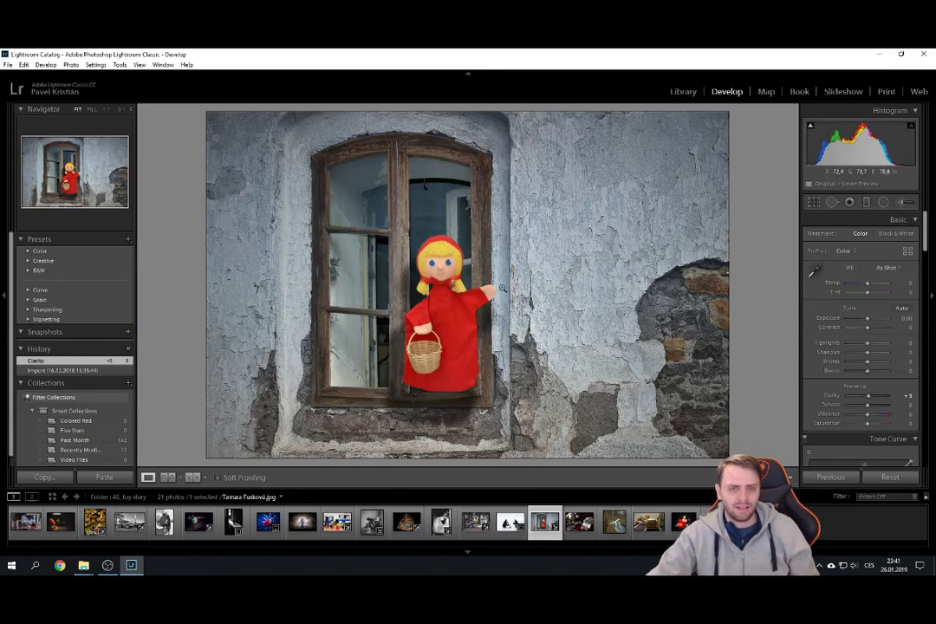
left_click(450, 268)
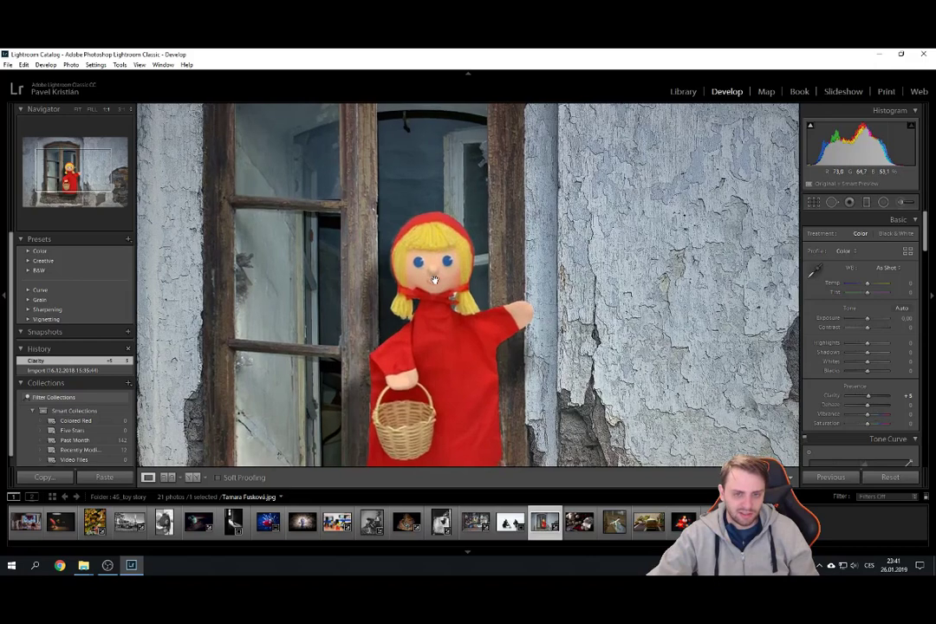
left_click(512, 354)
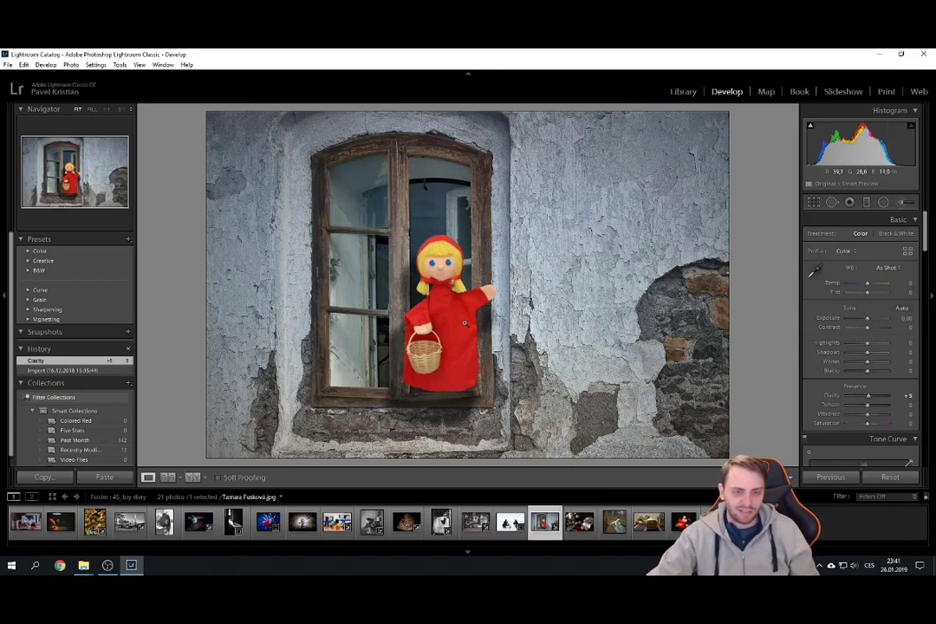
left_click(450, 386)
left_click(496, 377)
left_click(426, 233)
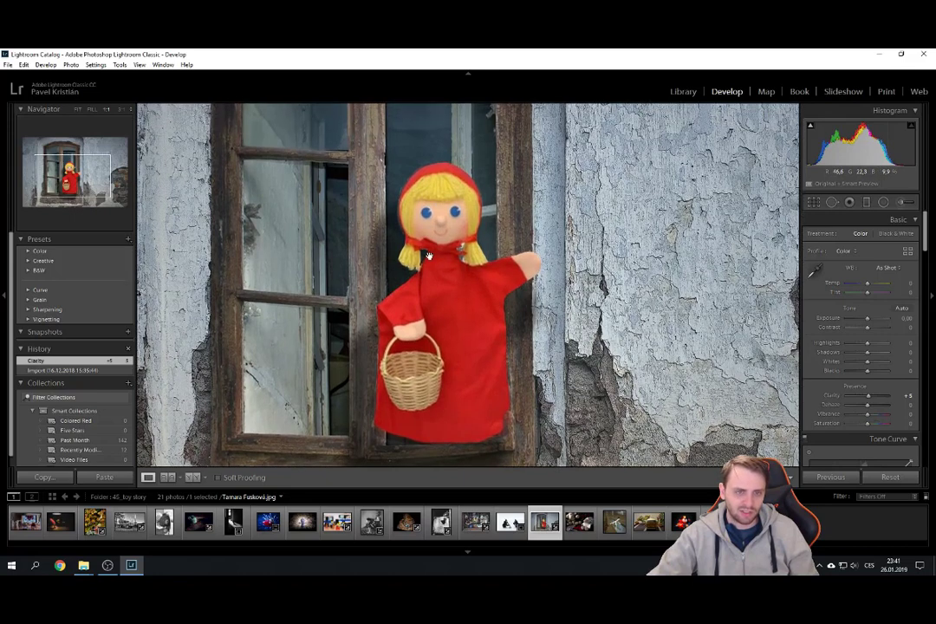
left_click_drag(427, 256, 481, 282)
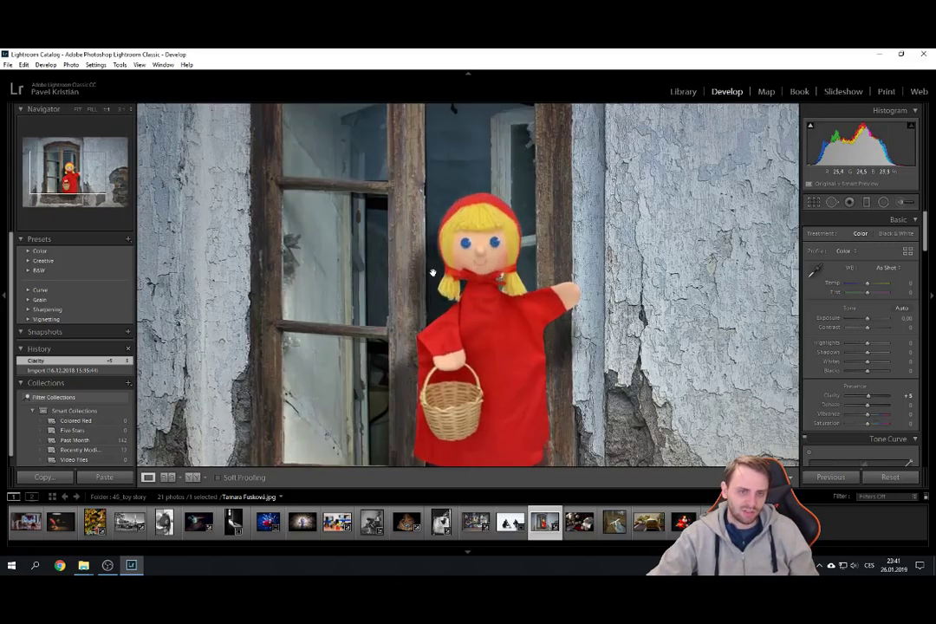
left_click(433, 271)
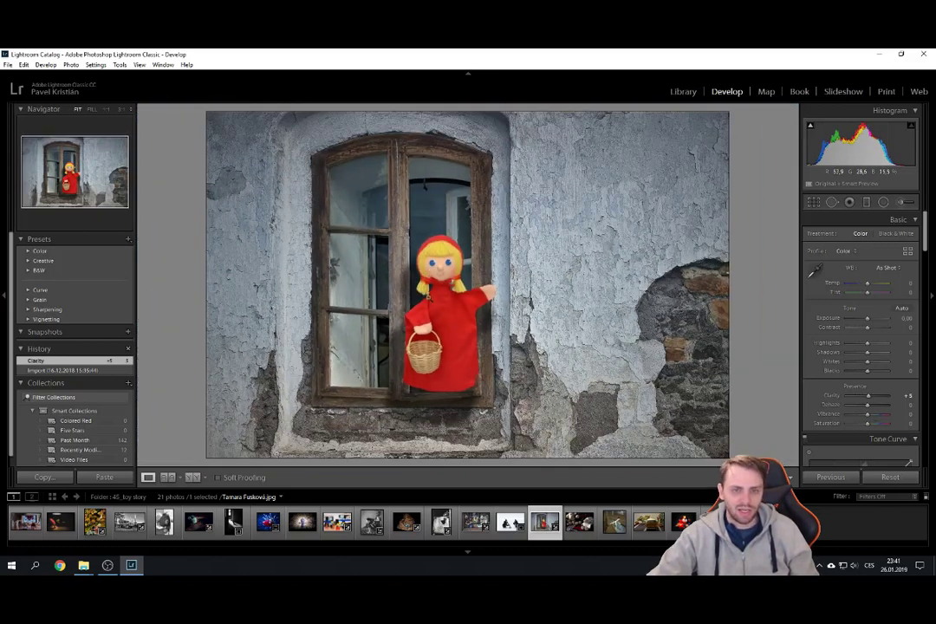
left_click(471, 293)
left_click(485, 288)
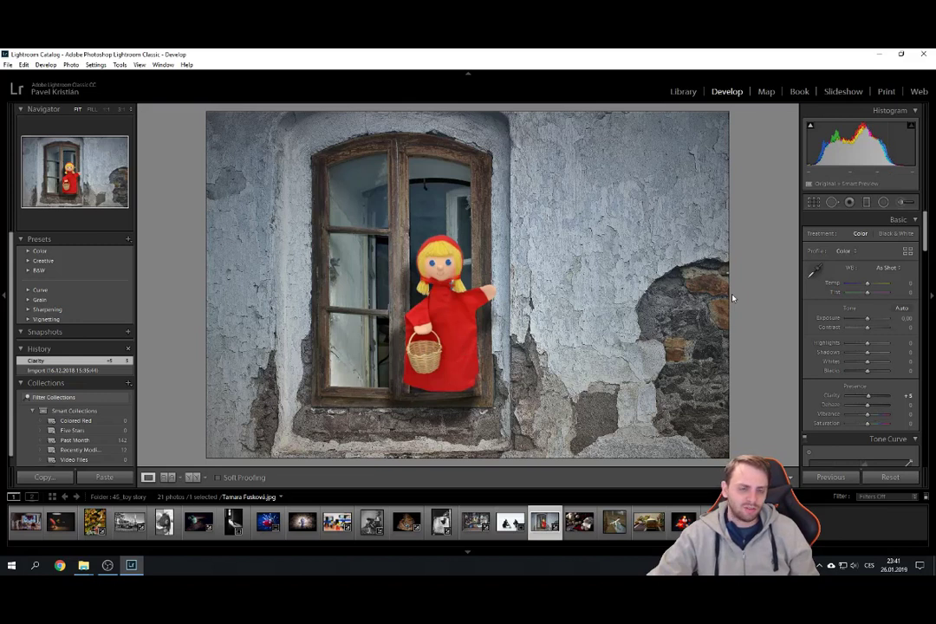
- Add a diagonal Graduated Filter from the puppet photo's upper-right to lower-left area, reset its Exposure and rotate it slightly
left_click(867, 201)
left_click_drag(748, 158, 195, 467)
left_click(871, 274)
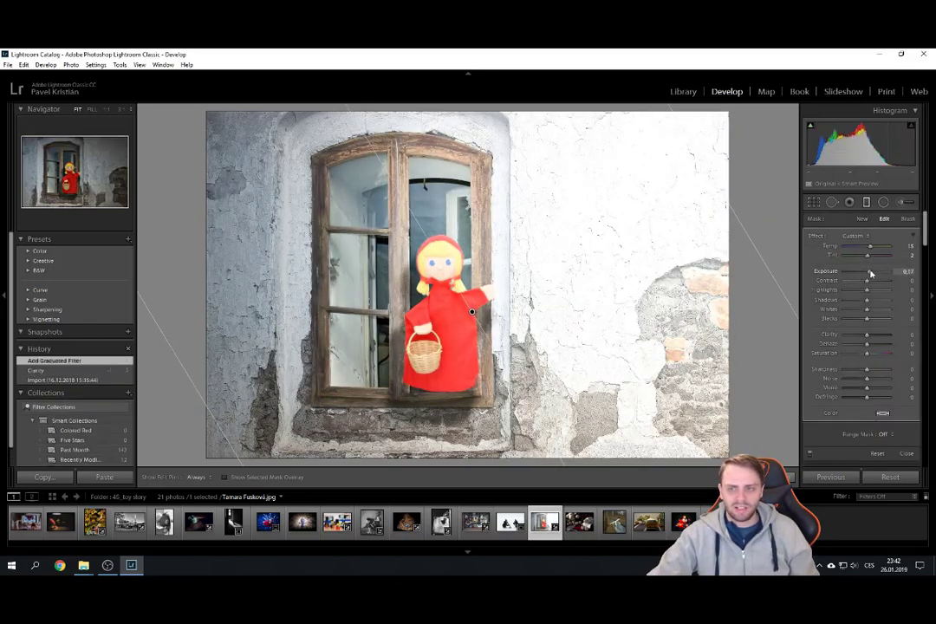
double_click(827, 272)
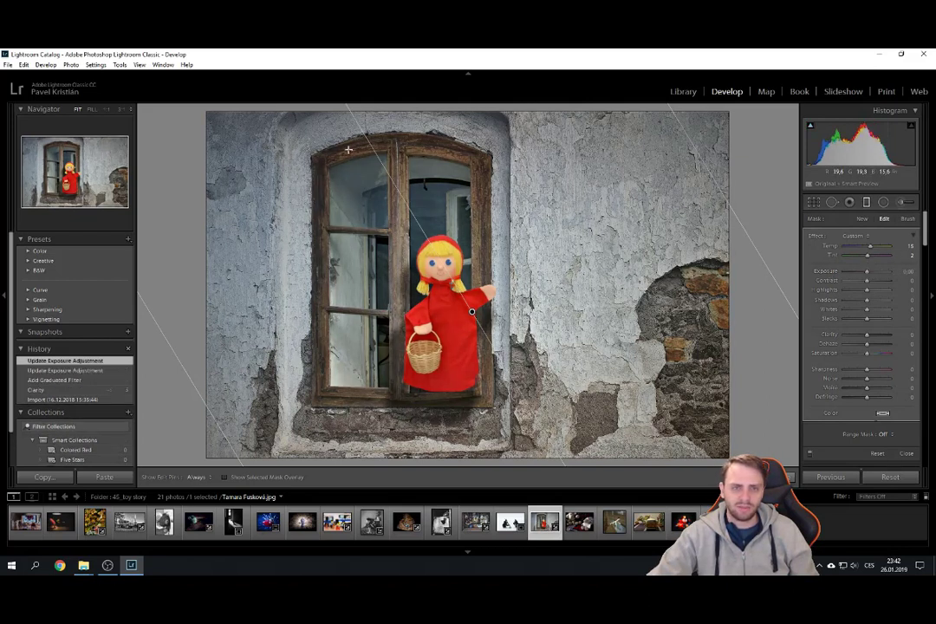
left_click_drag(364, 137, 381, 132)
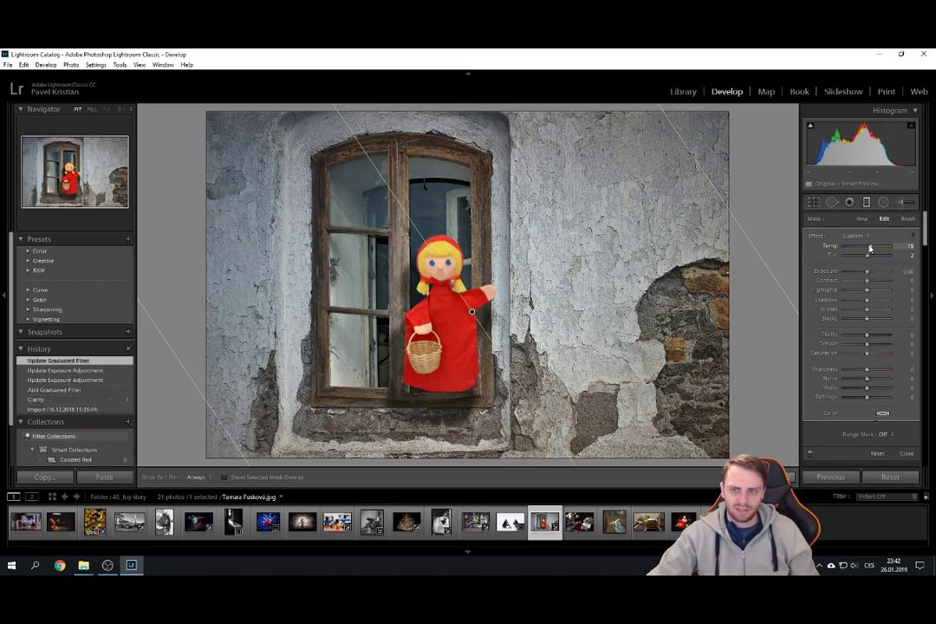
- Set the graduated filter's Temp to 2 and Clarity to 17, and finish editing the filter
left_click_drag(865, 249, 867, 248)
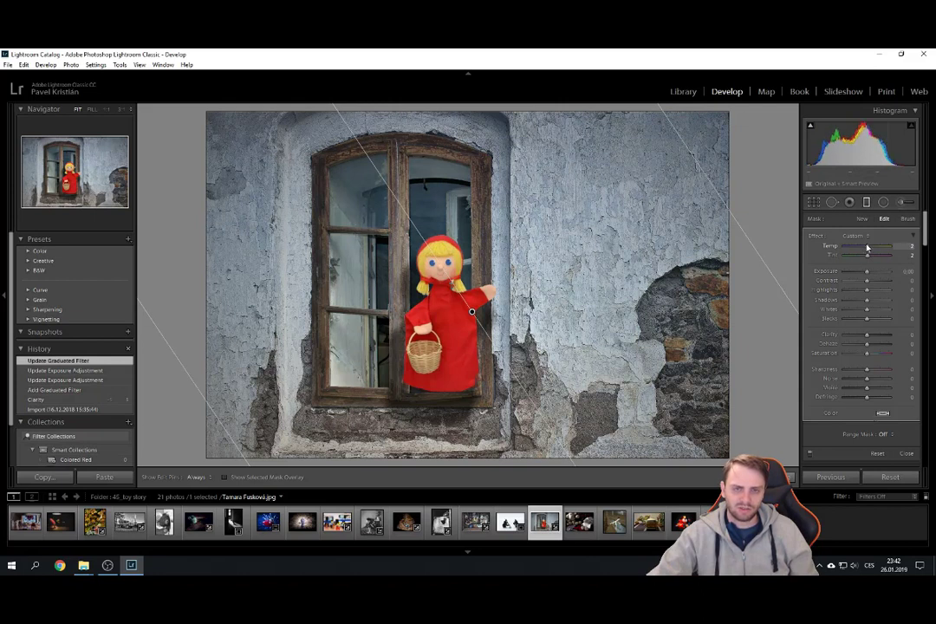
left_click_drag(866, 336, 872, 337)
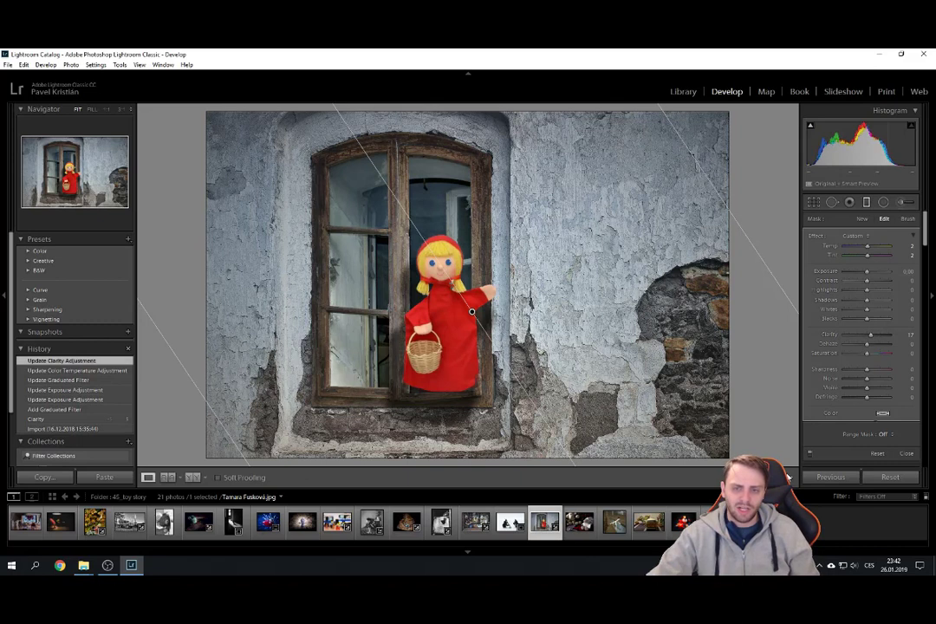
key("m")
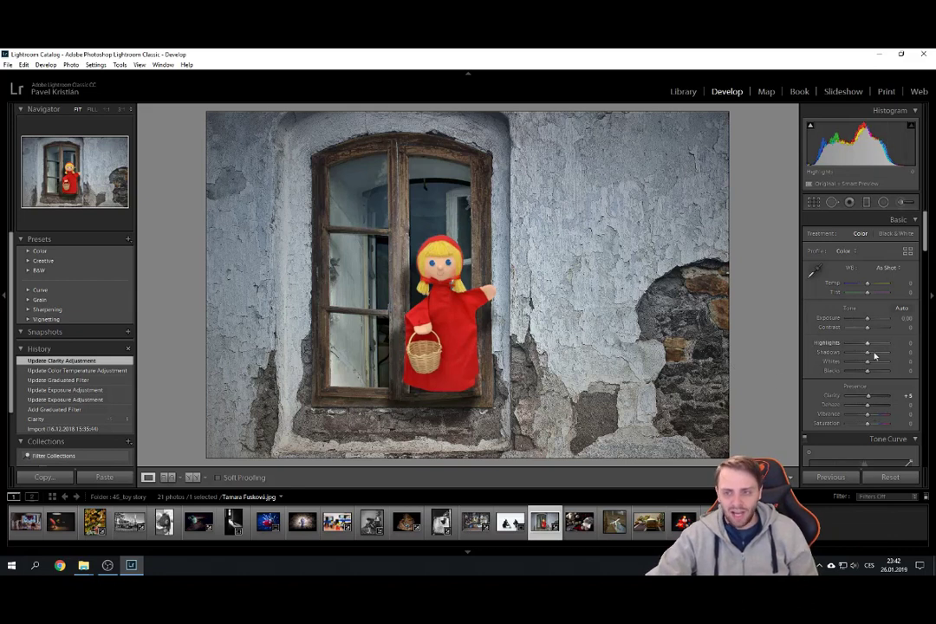
- Set the puppet photo's overall Contrast to +26, try a cooler Temp and reset it to 0, and inspect the puppet up close
left_click_drag(866, 328, 871, 328)
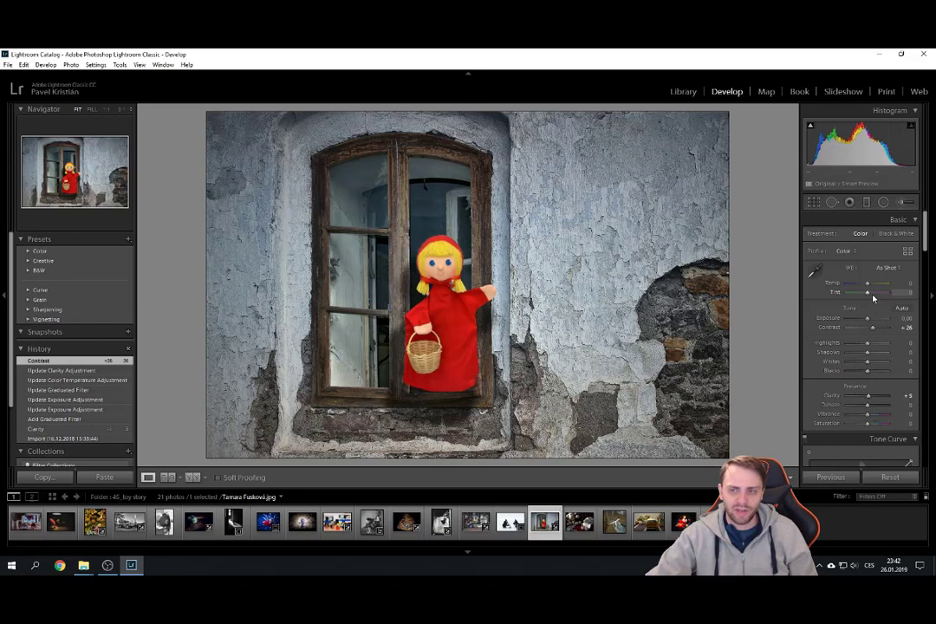
left_click_drag(866, 284, 839, 293)
double_click(834, 287)
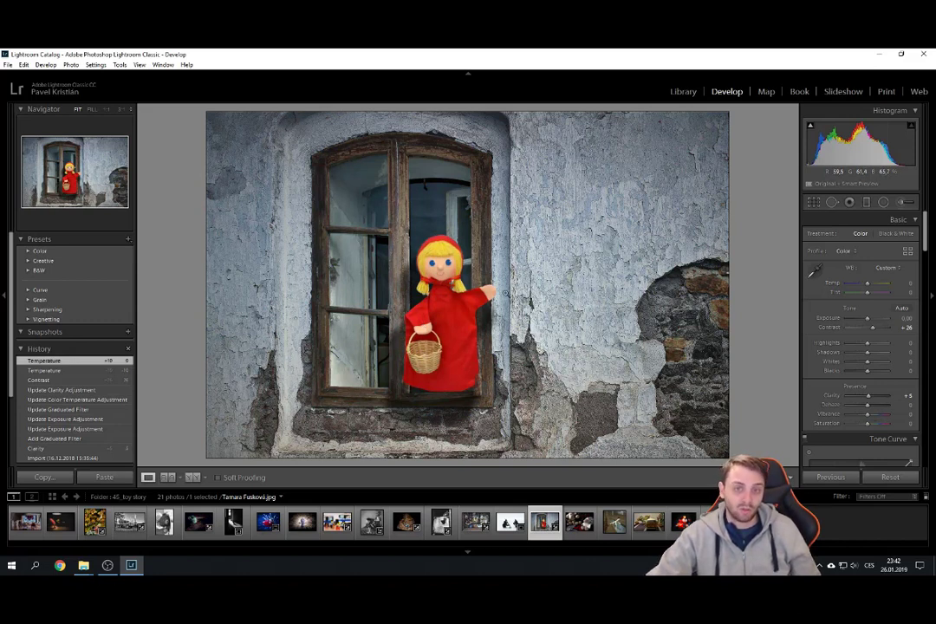
left_click(472, 318)
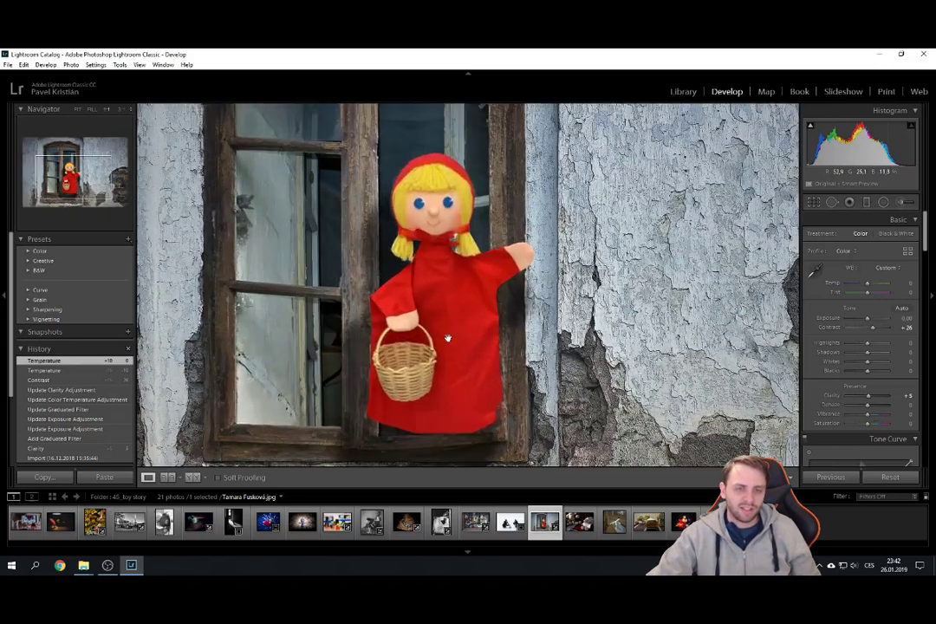
left_click(491, 224)
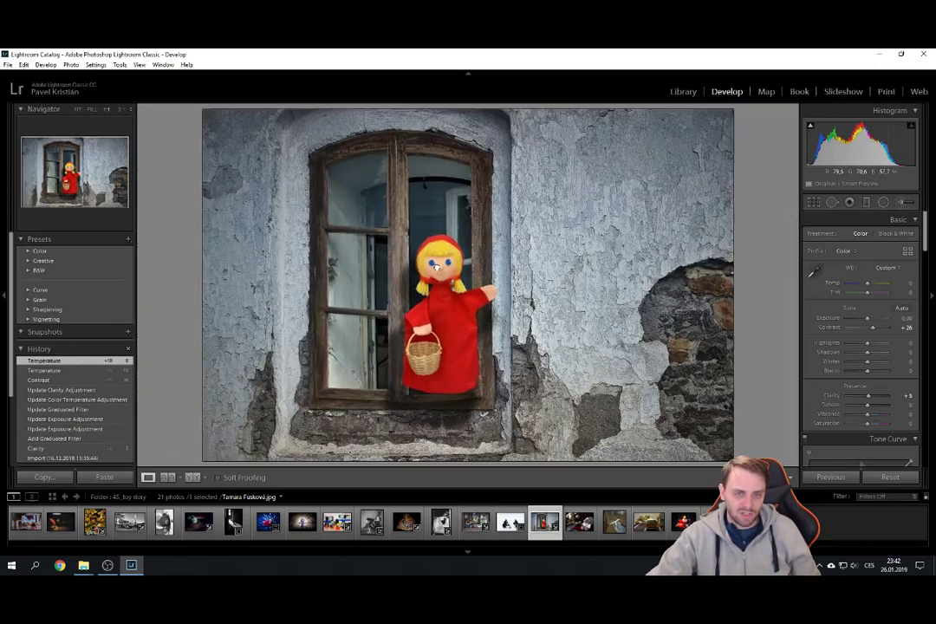
left_click(427, 260)
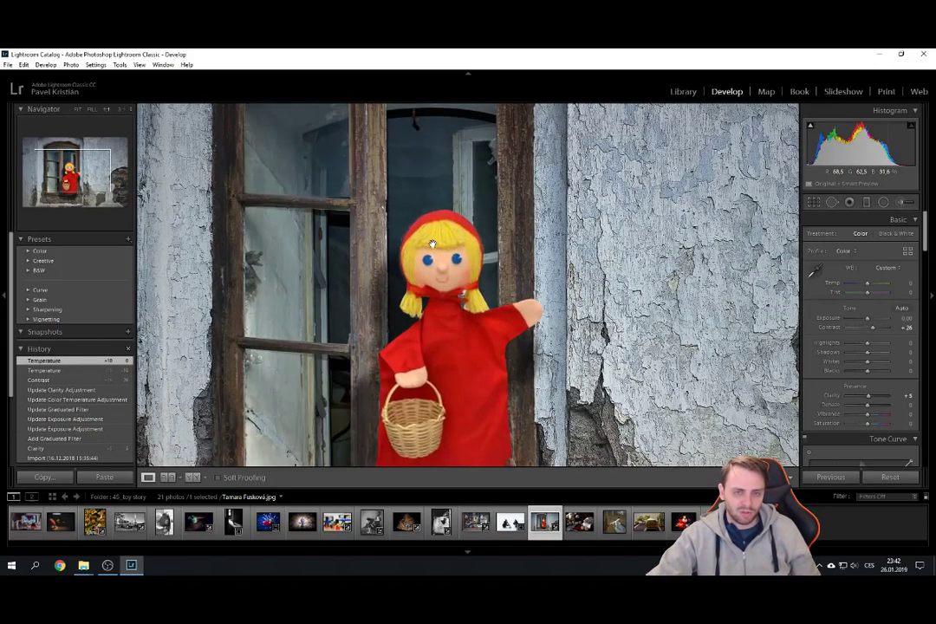
left_click(553, 291)
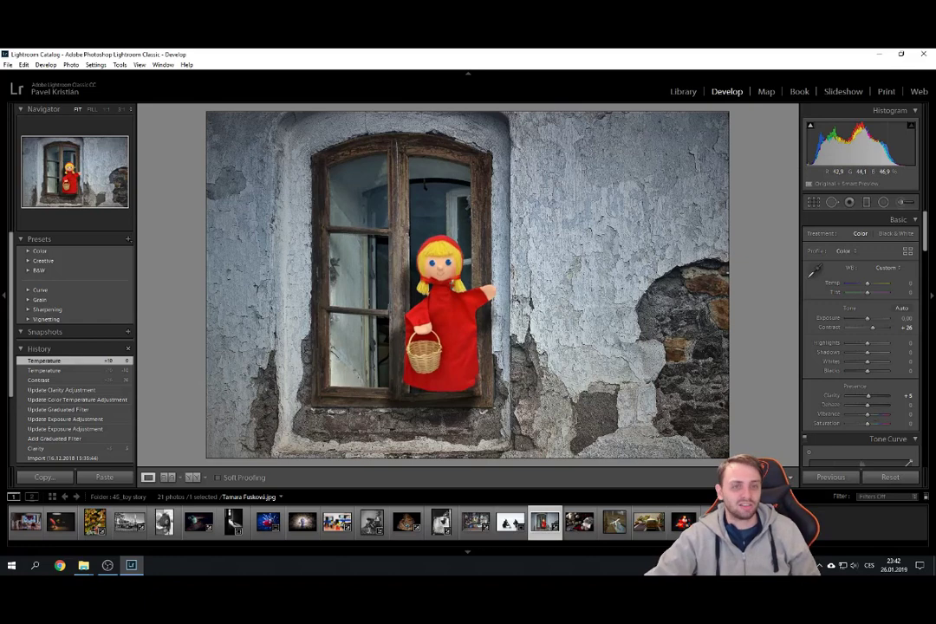
- Pass the plush sheep photo and convert the white clay figure photo to Black & White with Clarity +60 and Contrast +29
left_click(580, 536)
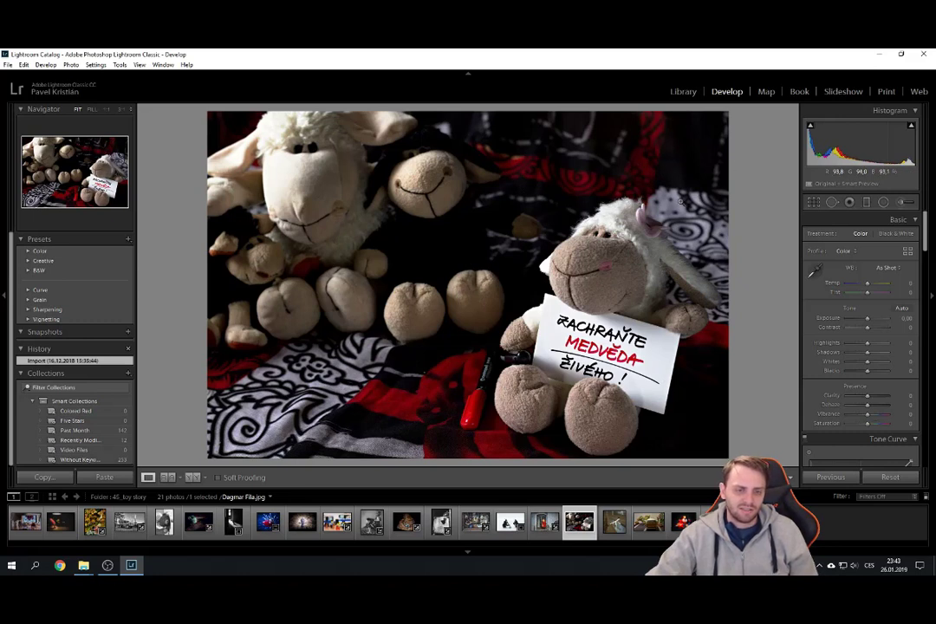
left_click(615, 539)
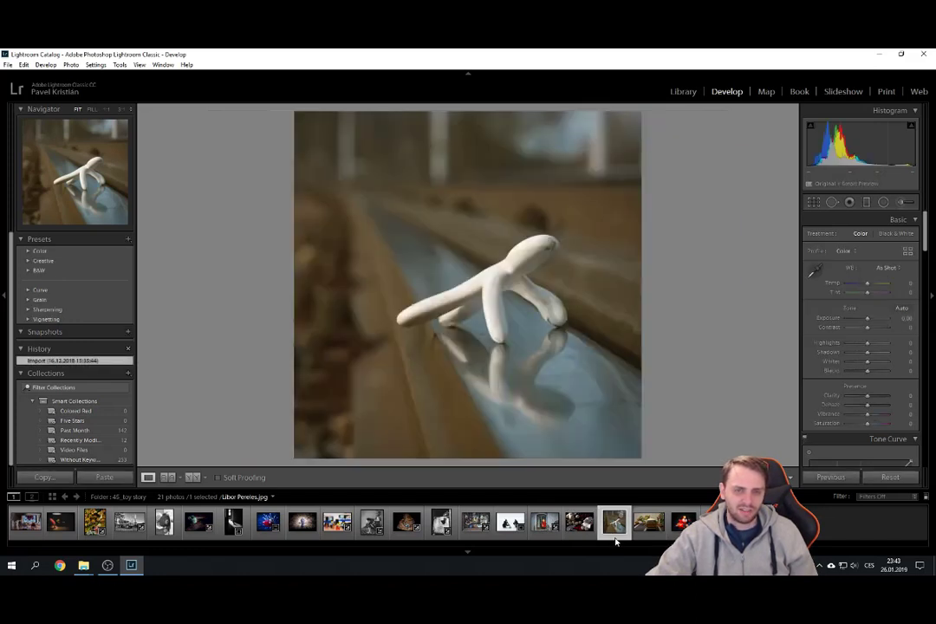
left_click(896, 234)
left_click_drag(867, 396, 879, 396)
left_click_drag(867, 327, 873, 327)
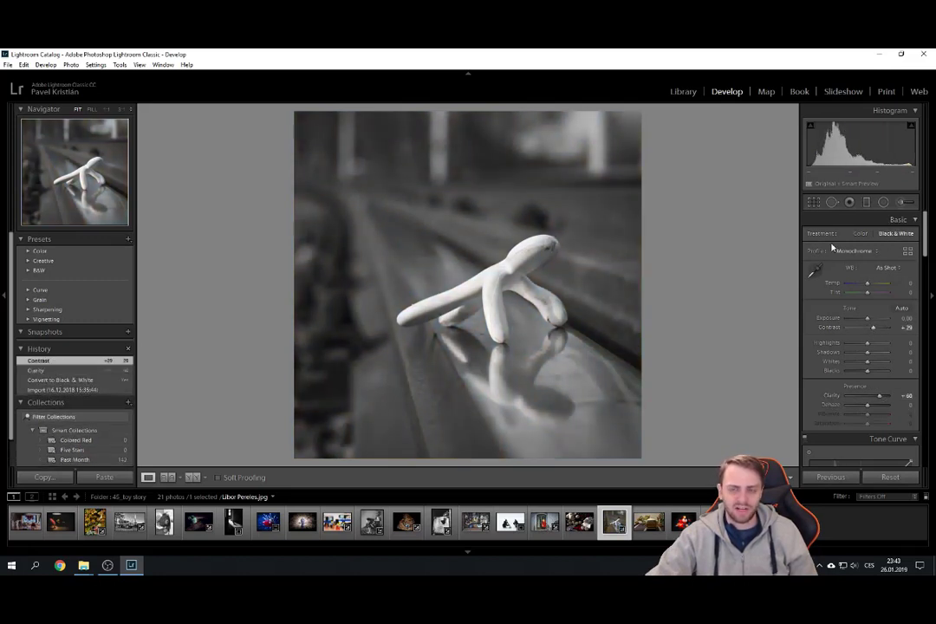
- Straighten the white clay figure photo with a crop angle of 0.97
left_click(812, 202)
left_click_drag(679, 126, 687, 129)
key("Return")
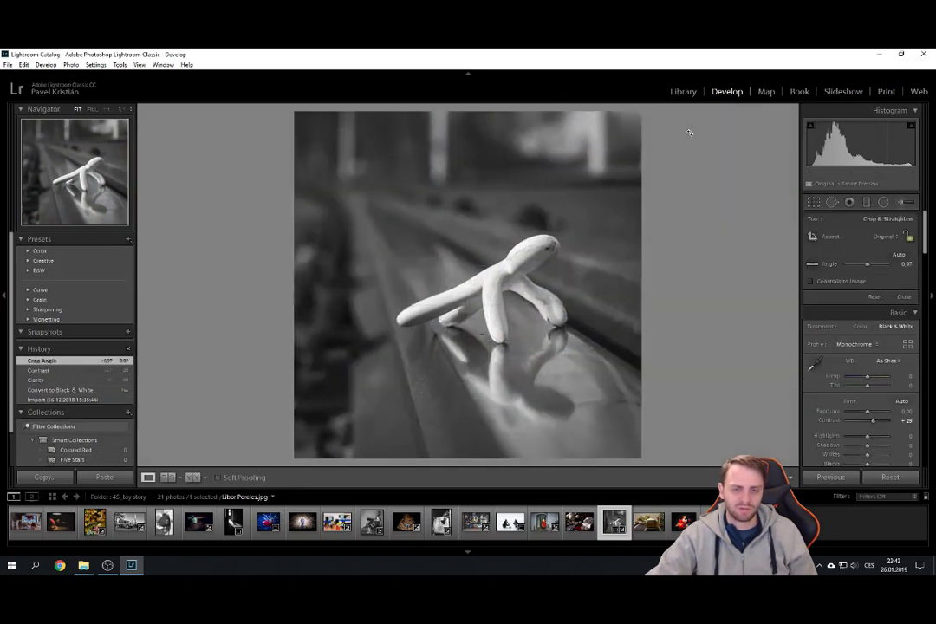
- Compare the dinosaurs-and-van photo with the earlier Lego police photo, ending on the dinosaur scene
left_click(650, 525)
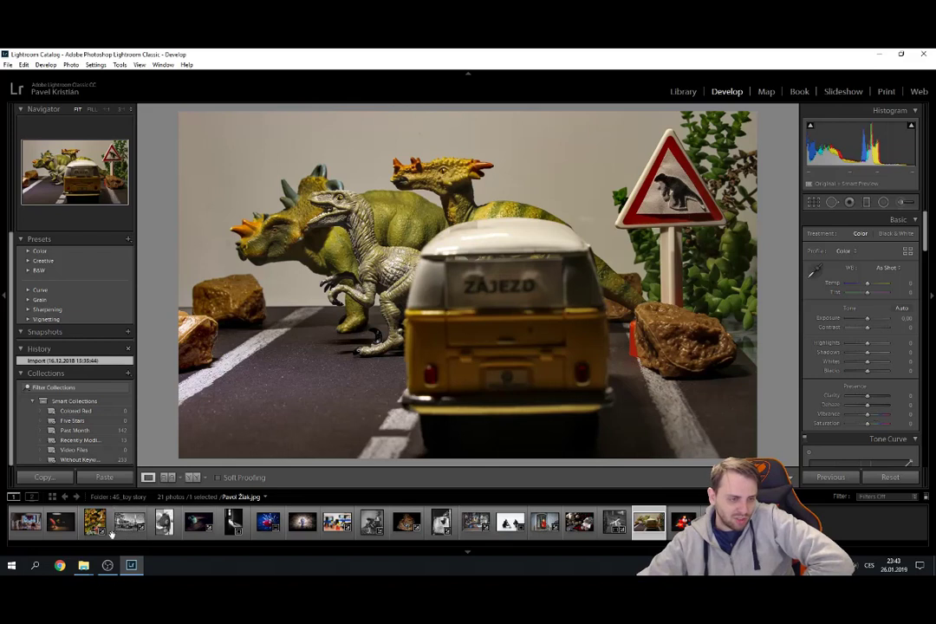
left_click(337, 521)
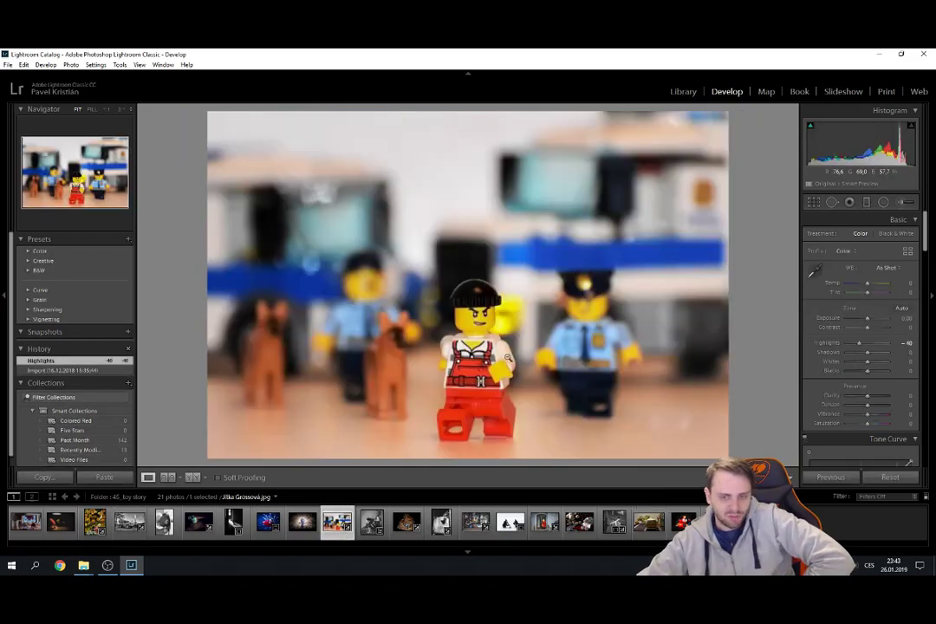
left_click(650, 521)
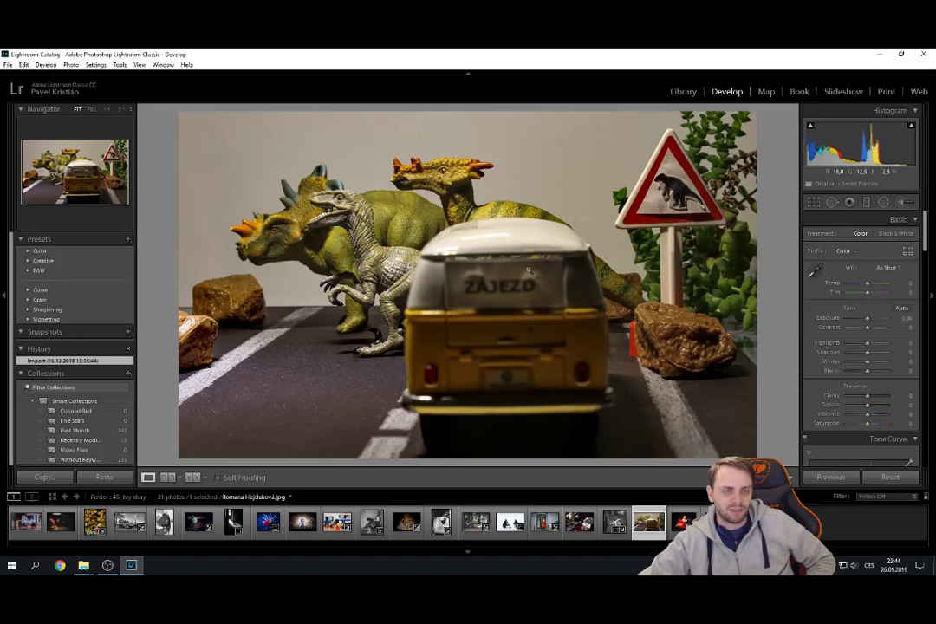
- Open the photo of the plush dog with wooden blocks and set its Highlights to -12 and Vibrance to -19
key("Right")
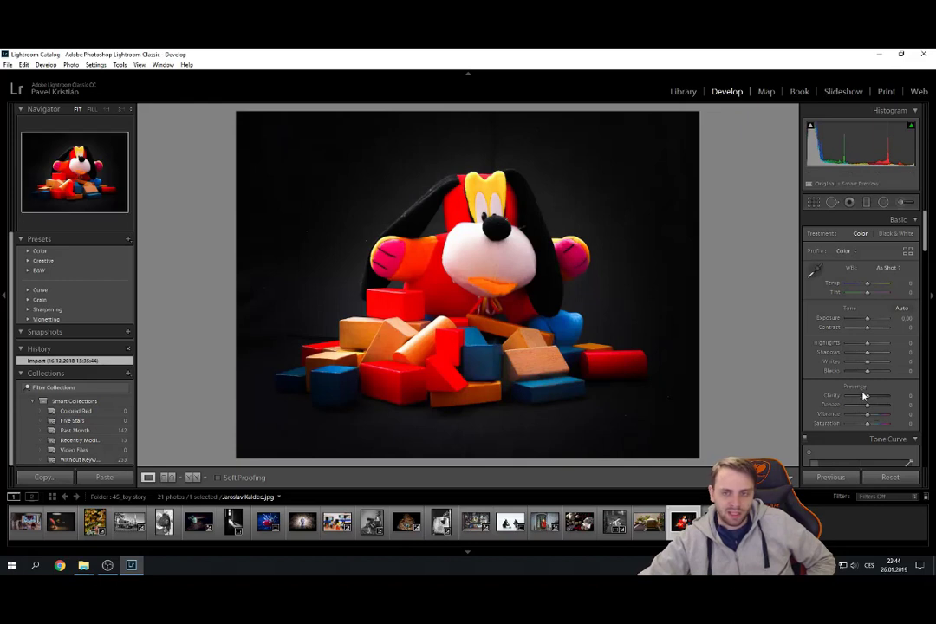
left_click_drag(868, 346, 866, 346)
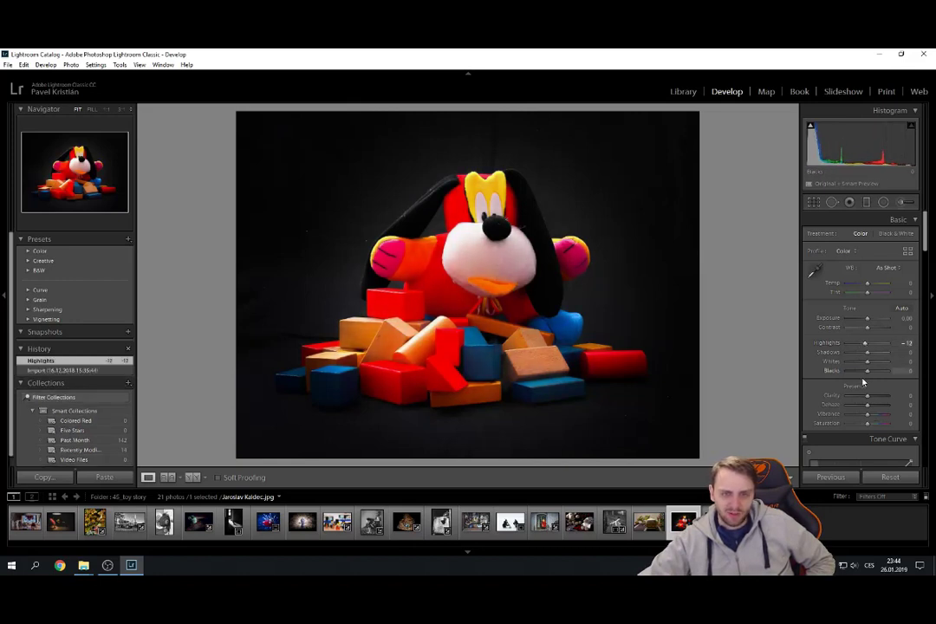
left_click_drag(868, 416, 866, 420)
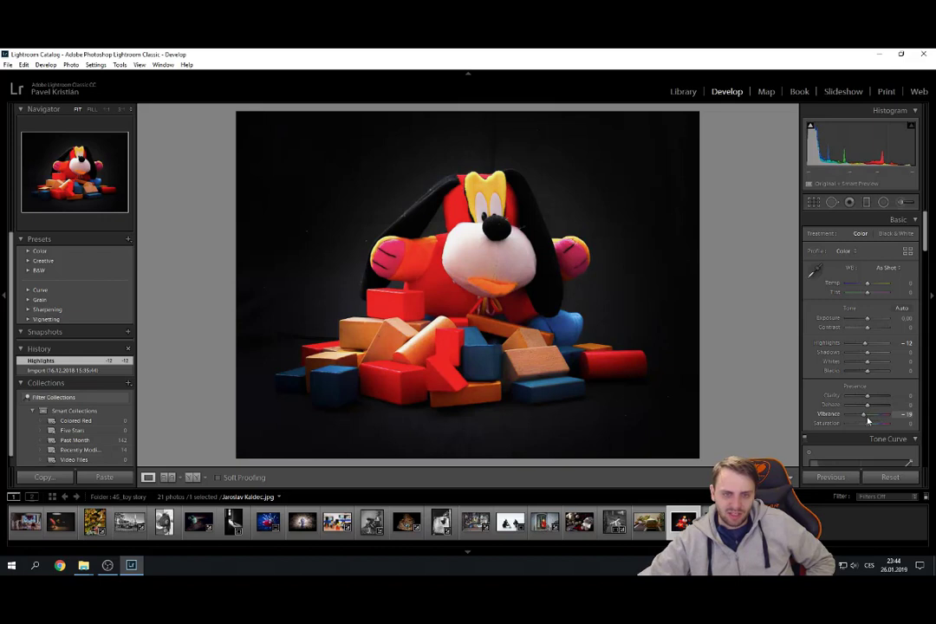
- Reset Vibrance and Highlights on the plush dog photo to 0 and inspect the wooden blocks and dark background up close
double_click(836, 419)
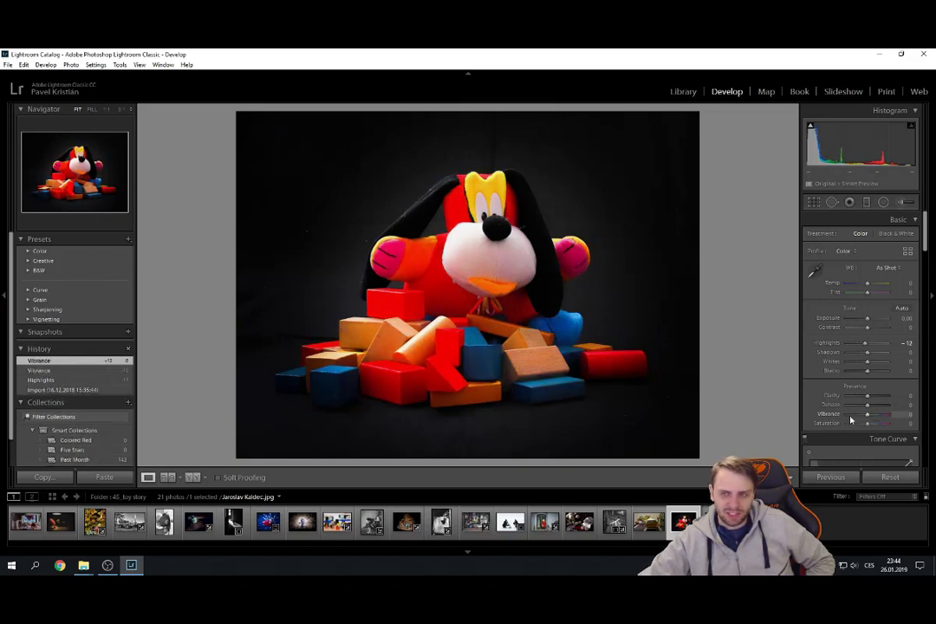
double_click(830, 345)
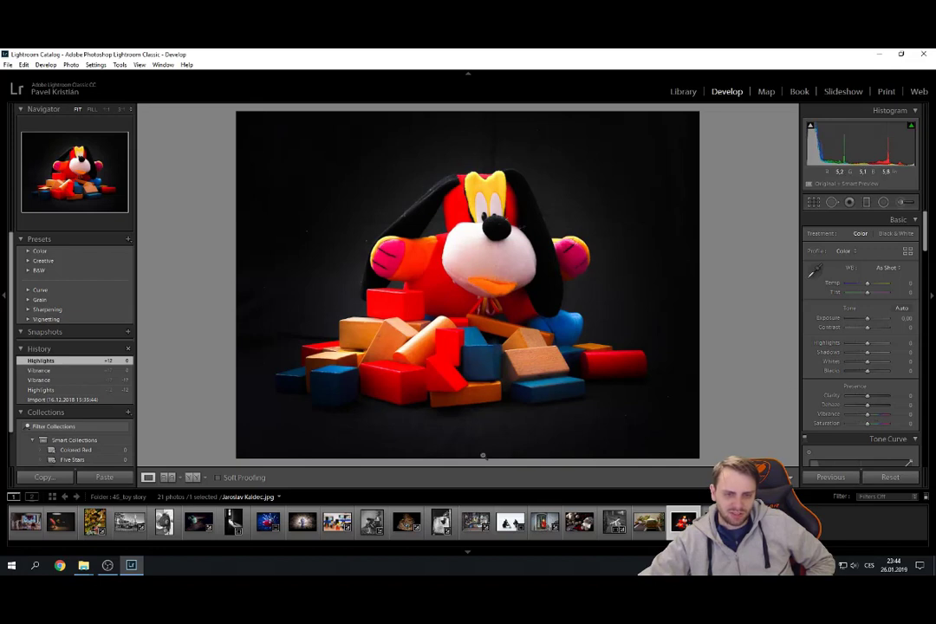
left_click(443, 448)
left_click_drag(443, 447, 503, 385)
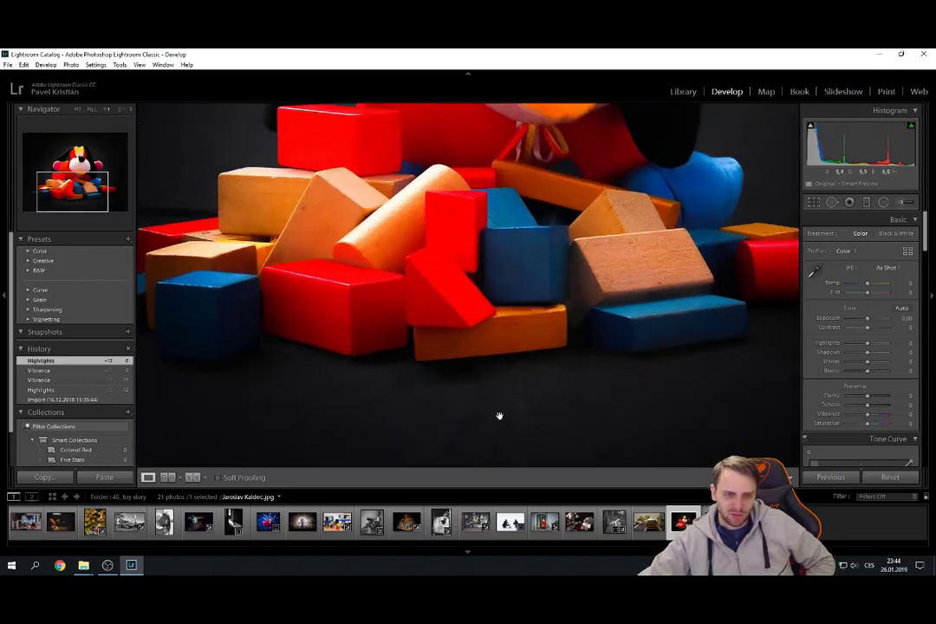
left_click(572, 401)
left_click(475, 136)
left_click_drag(529, 117, 334, 396)
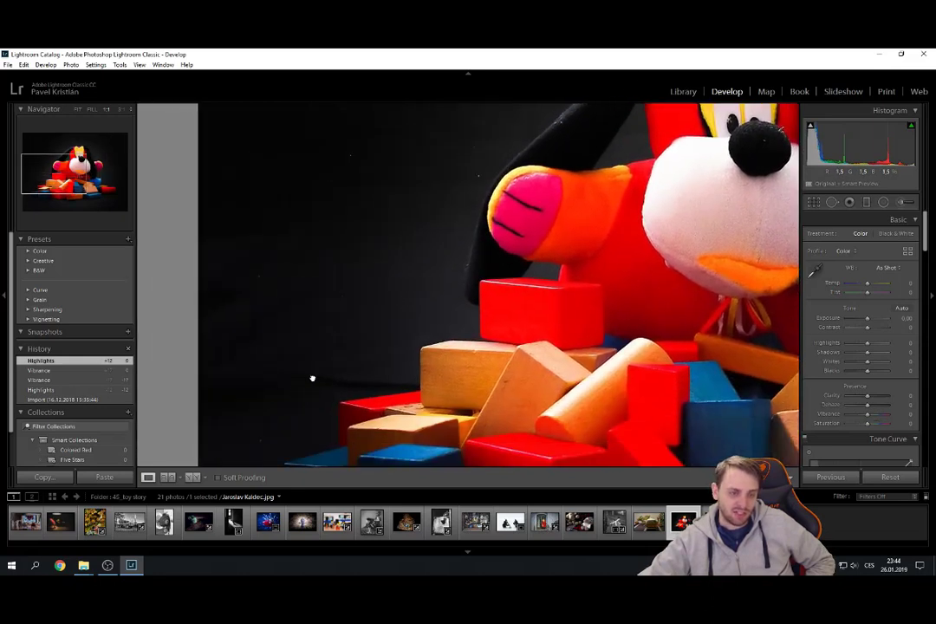
left_click(311, 378)
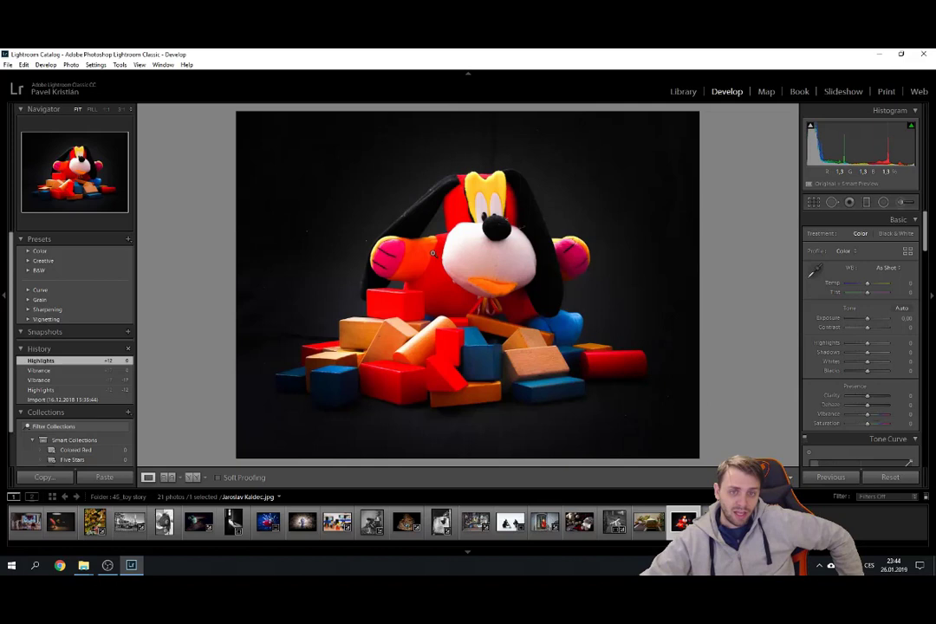
- Try Highlights at -52 on the plush dog photo and reset the adjustment to 0
left_click_drag(865, 345, 853, 344)
double_click(832, 344)
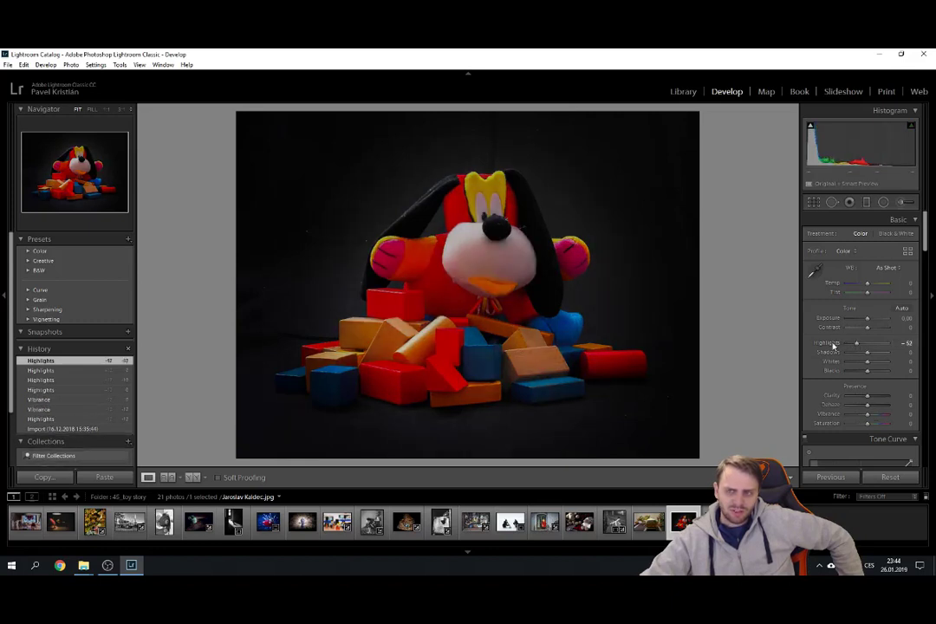
double_click(854, 344)
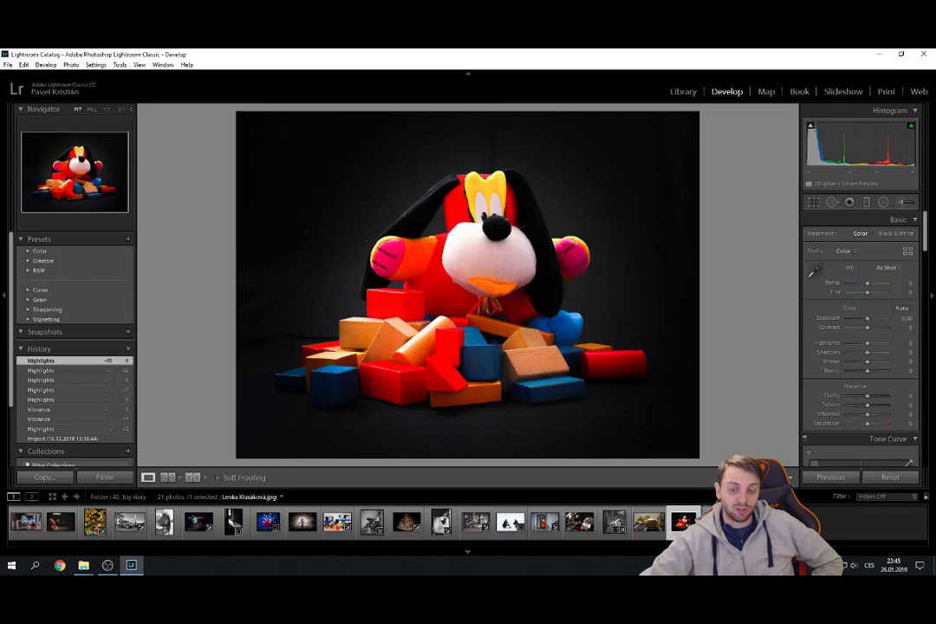
- Open the photo of the two toy karts under the finish arch and set its Highlights to -21
left_click(718, 521)
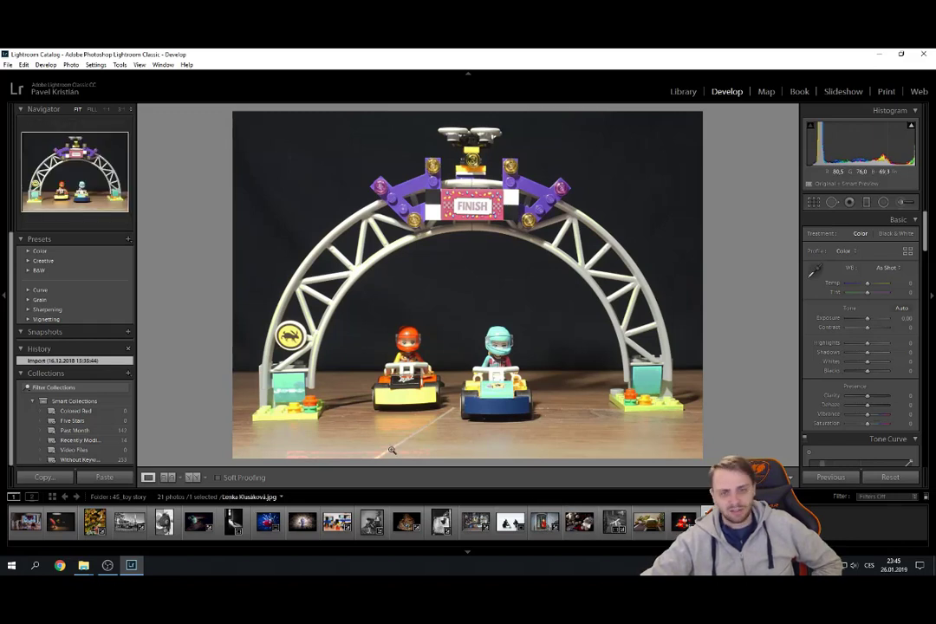
left_click_drag(866, 343, 857, 344)
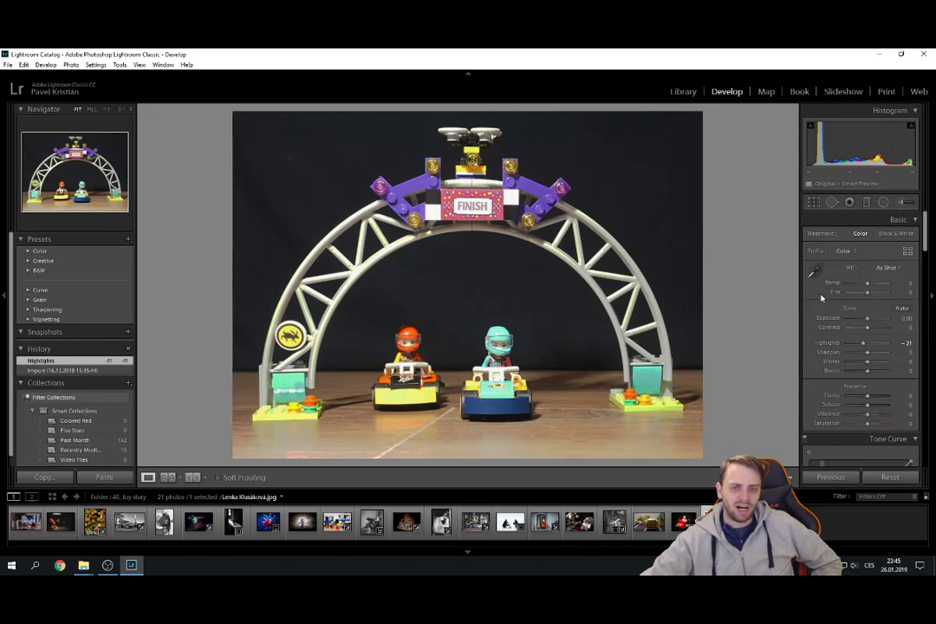
- Straighten the finish arch photo with a crop angle of 0.13
left_click(813, 202)
mouse_move(741, 125)
left_mouse_down()
mouse_move(756, 128)
mouse_move(751, 120)
left_mouse_up()
key("Return")
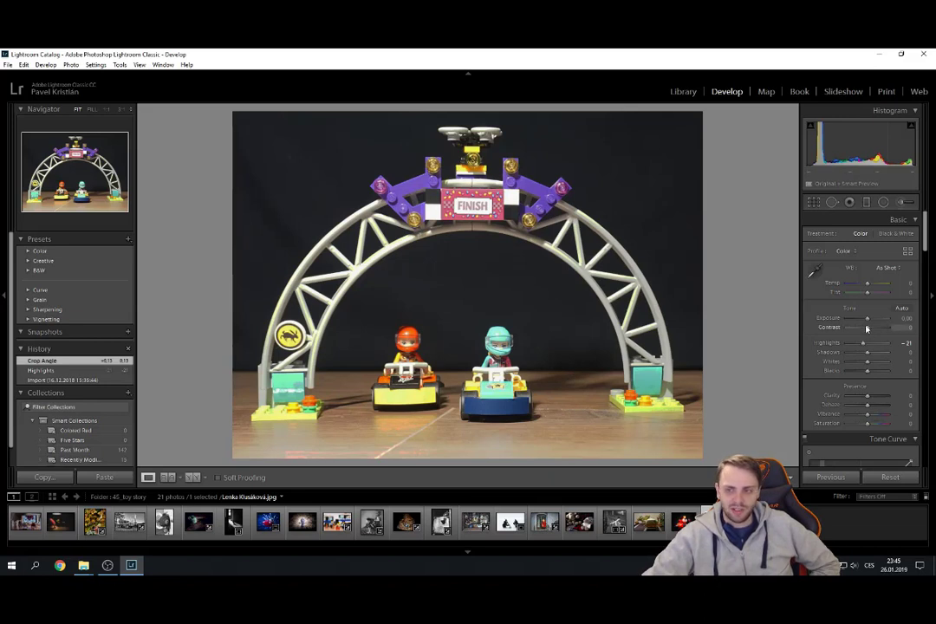
- Try Contrast at +29 on the finish arch photo and reset it to 0
left_click_drag(867, 328, 880, 328)
double_click(830, 330)
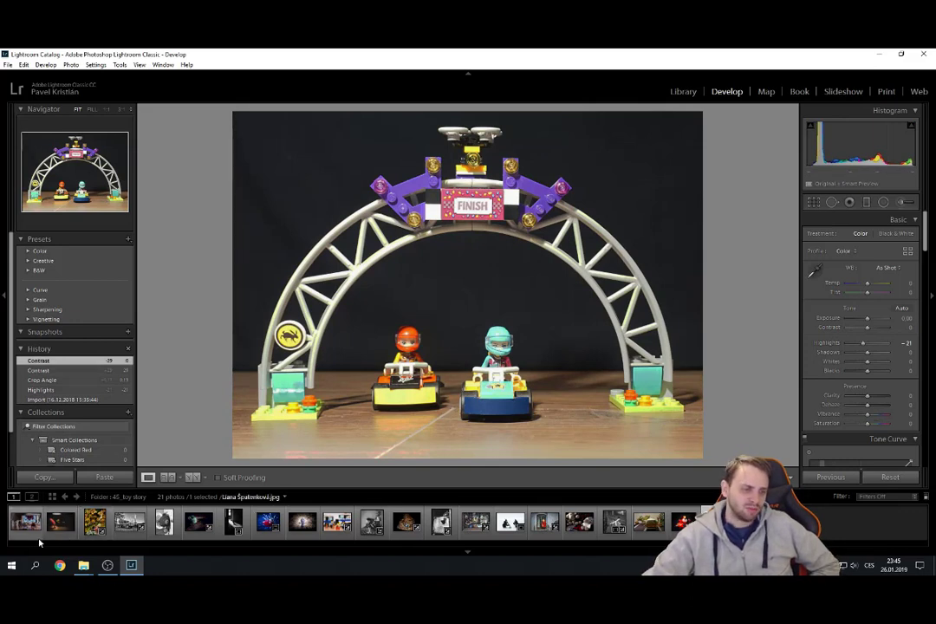
- Compare the troll, blue light-trail, sparkler figure and cement truck photos, ending on the plush sheep photo
key("Right")
key("Right")
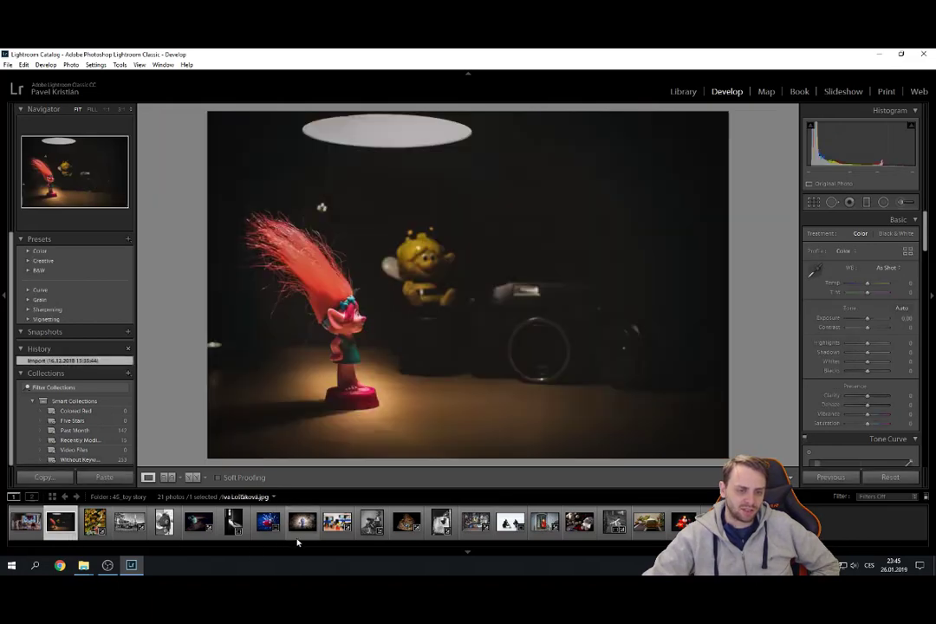
left_click(277, 537)
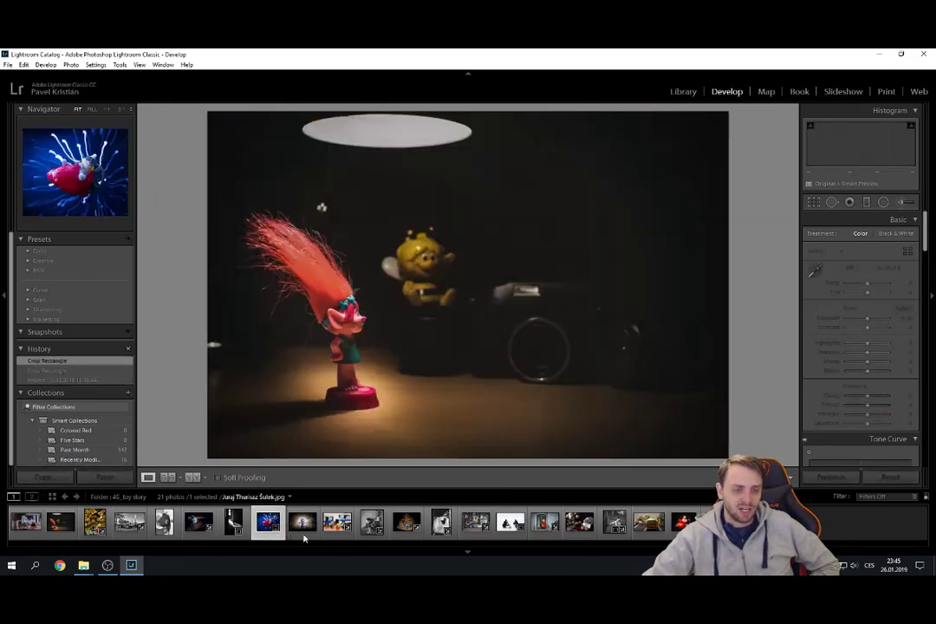
left_click(303, 537)
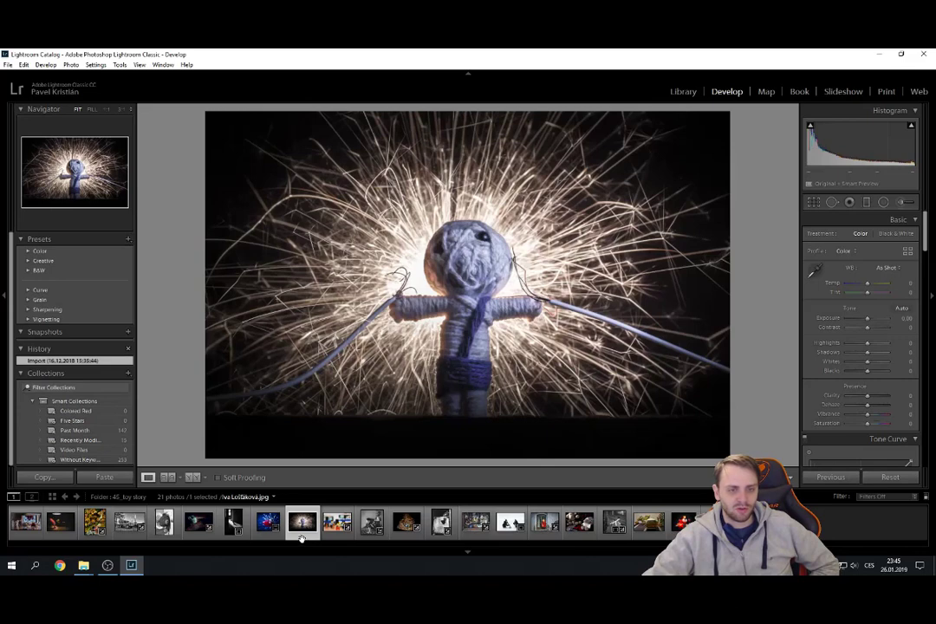
left_click(271, 532)
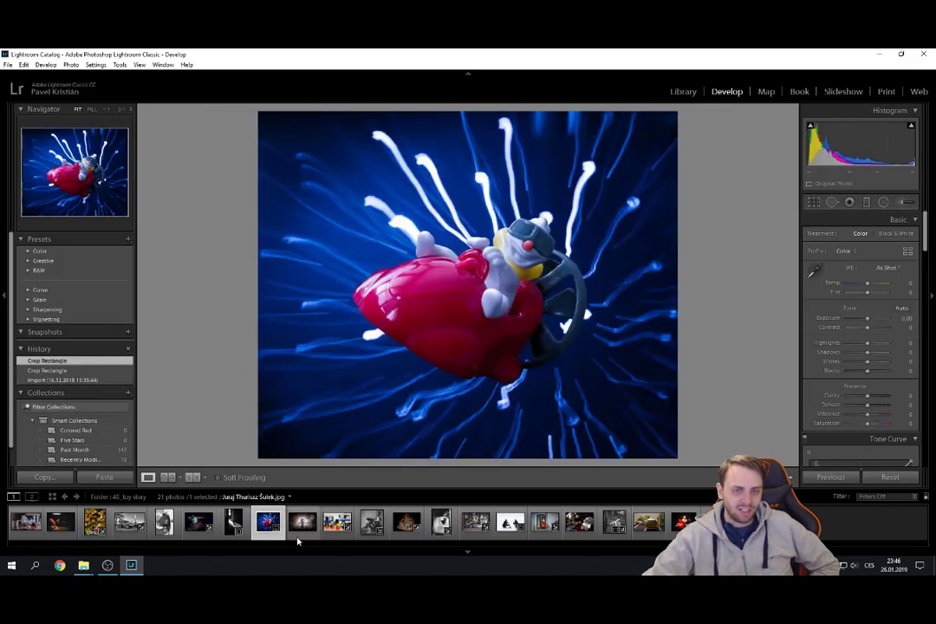
left_click(306, 538)
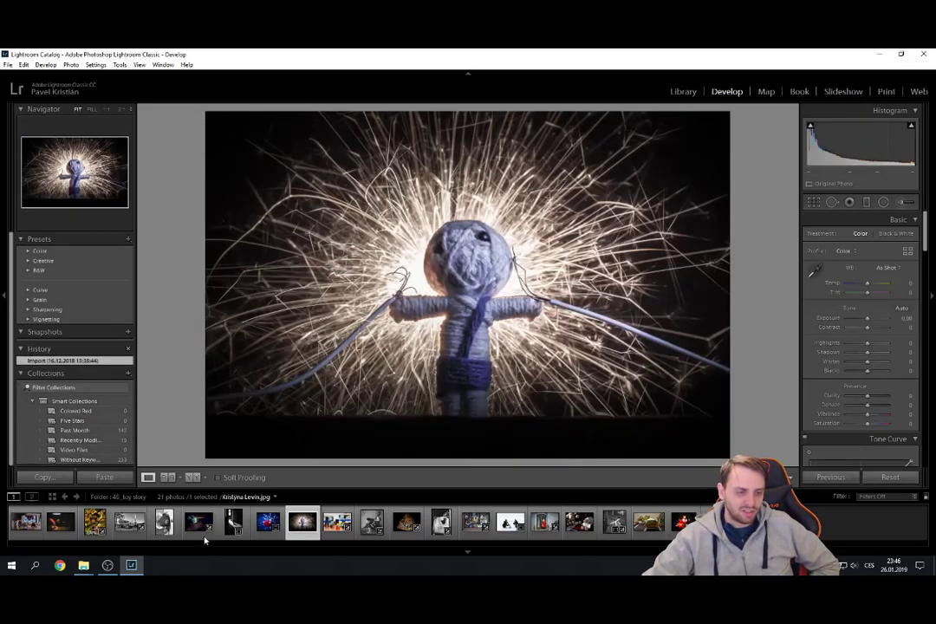
left_click(132, 533)
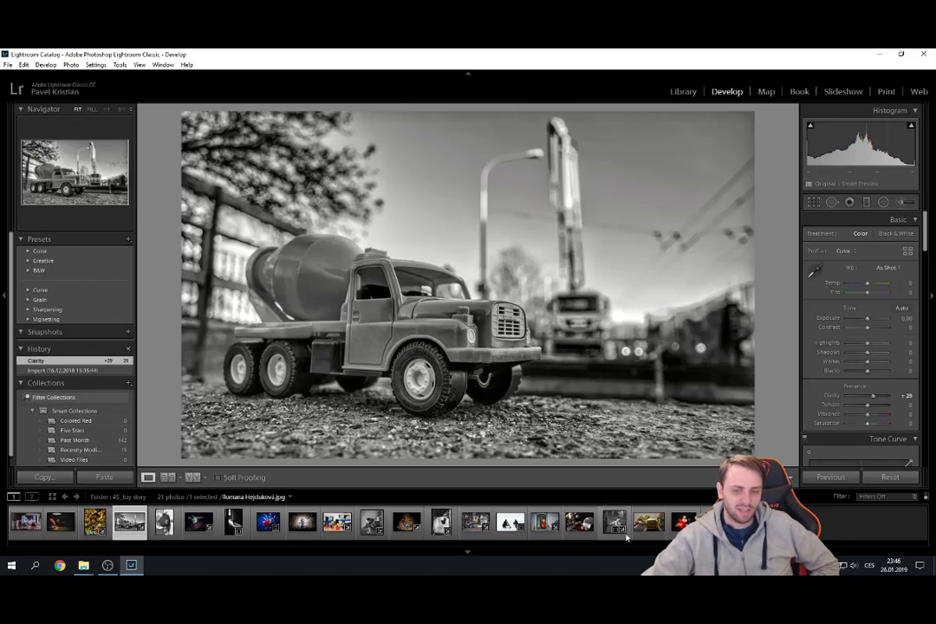
left_click(579, 522)
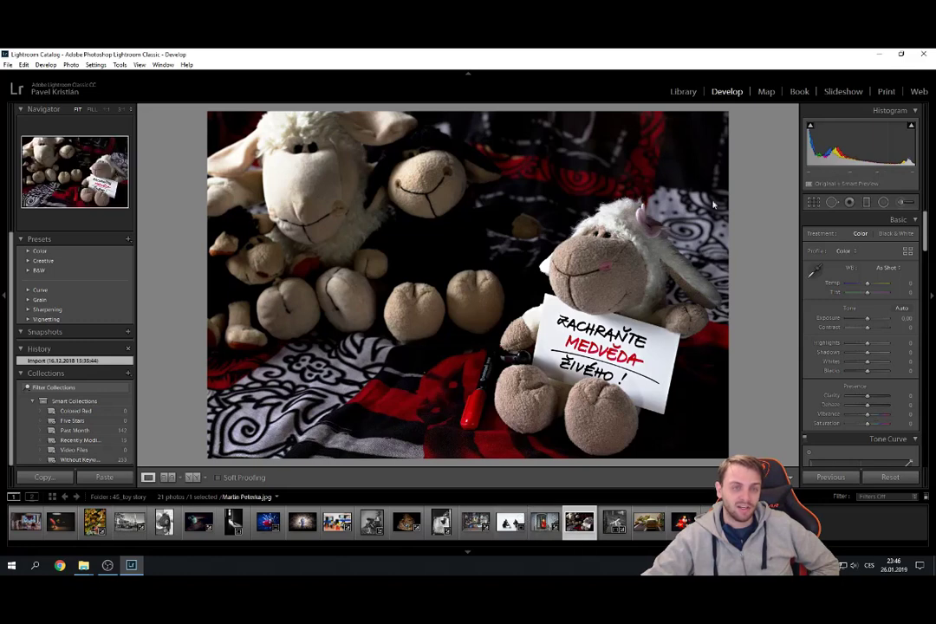
- Switch to the Library module to choose another photo folder
left_click(688, 92)
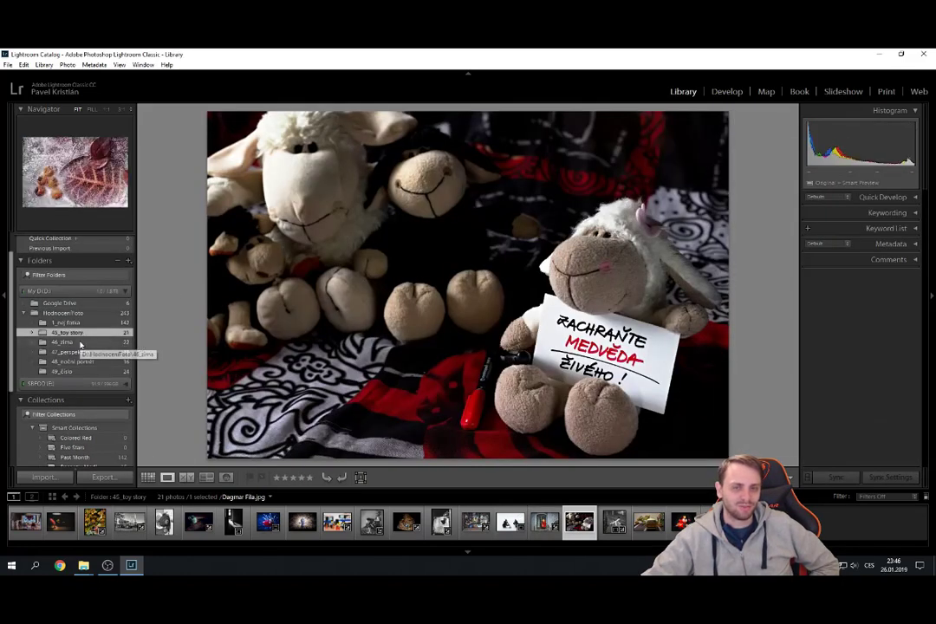